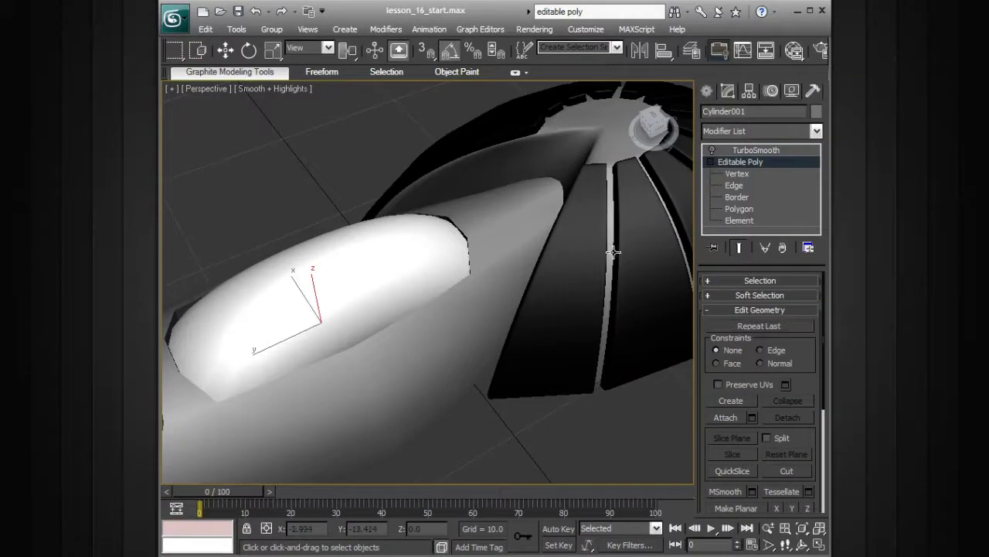
Show edged faces and select the six fuselage polygons between the canopy and the domed tail section.
key(F4)
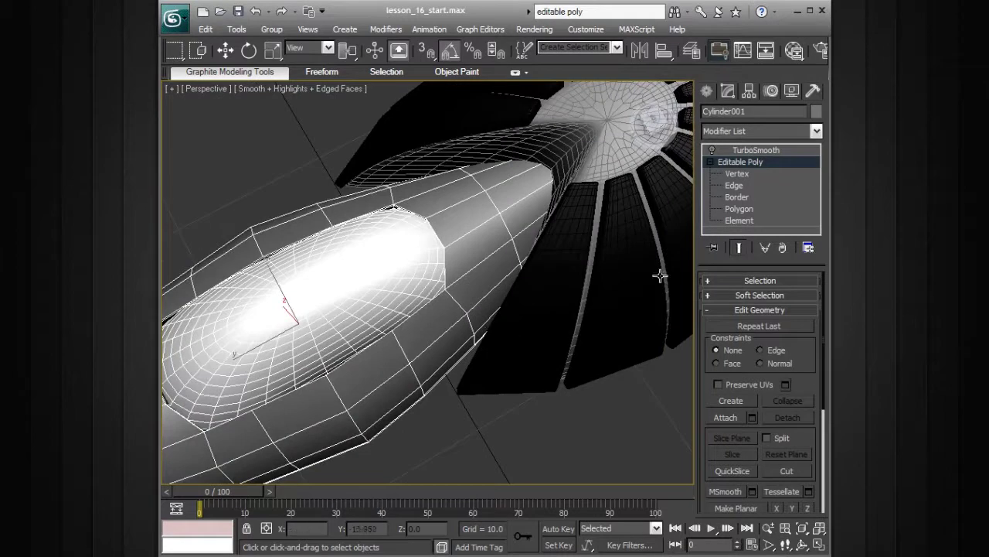
click(753, 209)
alt+middle_drag(551, 265, 541, 259)
click(477, 247)
ctrl+click(468, 215)
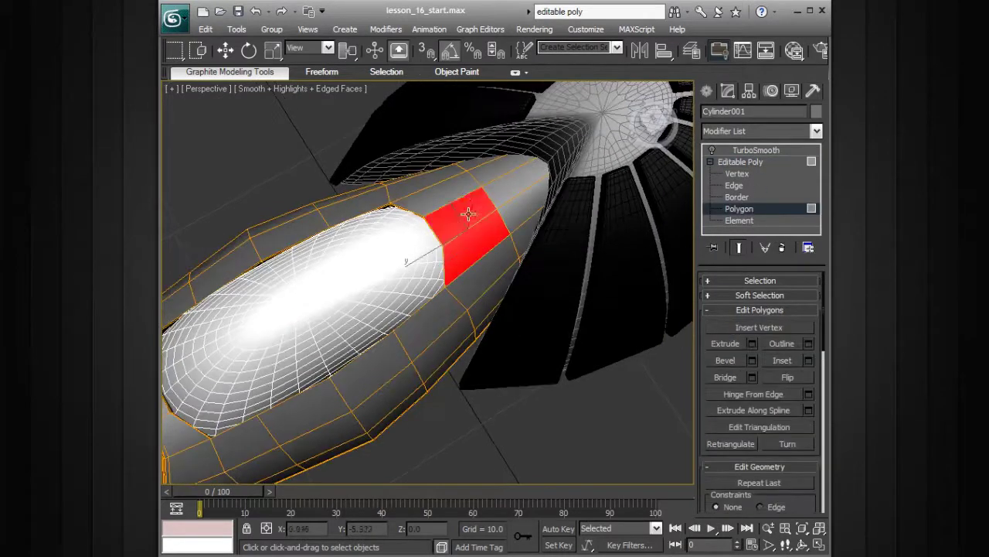
ctrl+click(460, 191)
ctrl+click(494, 171)
ctrl+click(515, 188)
ctrl+click(525, 209)
alt+middle_drag(526, 210, 552, 294)
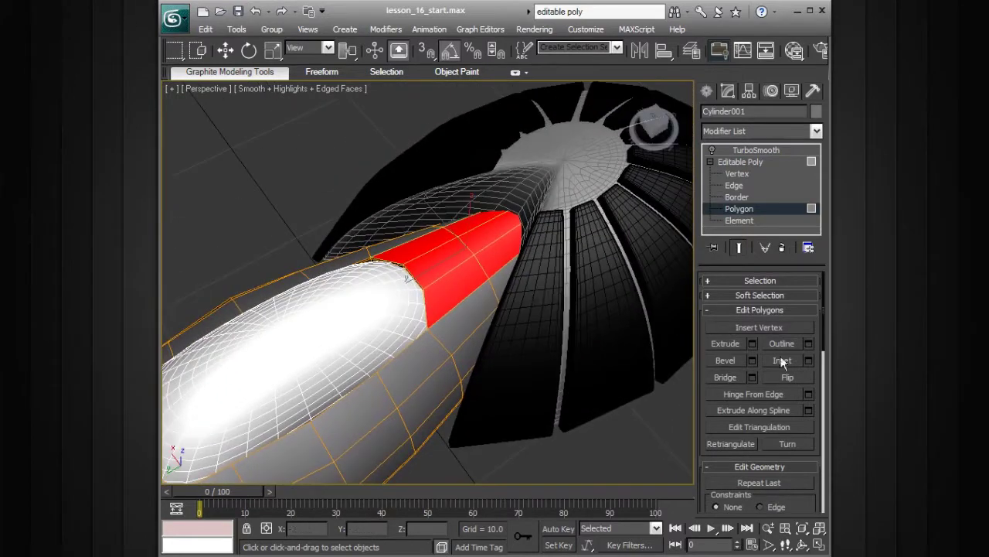
Detach the selected polygons as a clone into a separate object with the default name.
click(772, 311)
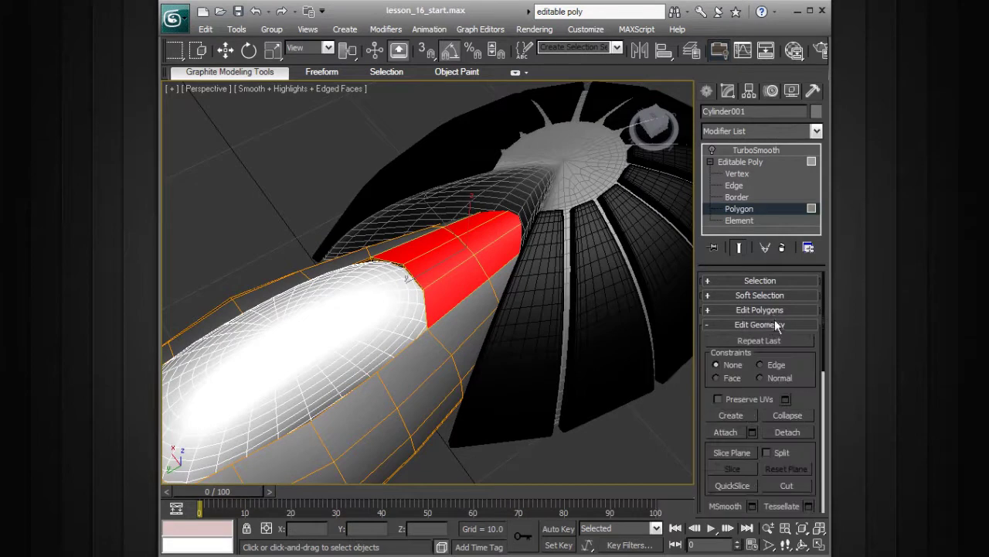
scroll(810, 400, down, 1)
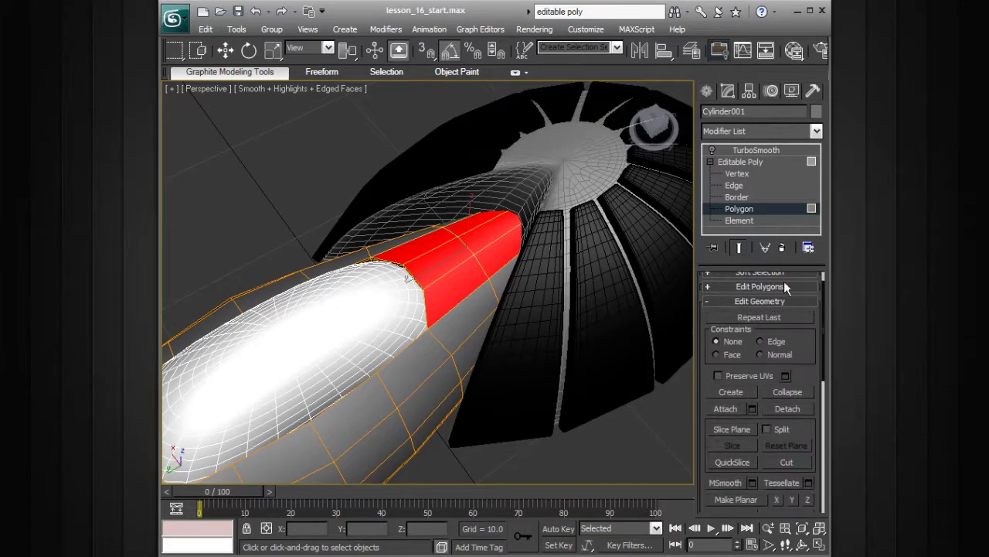
drag(806, 374, 802, 344)
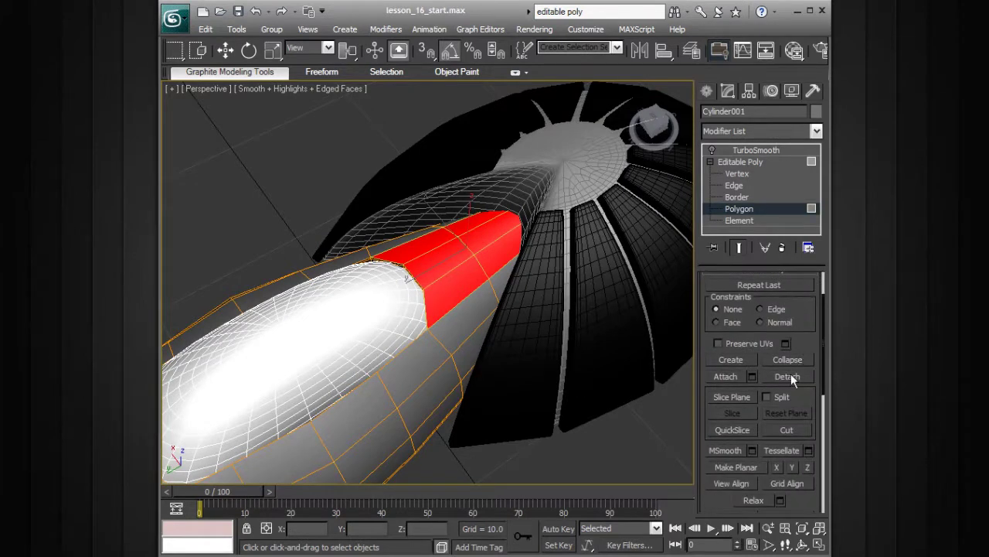
click(788, 377)
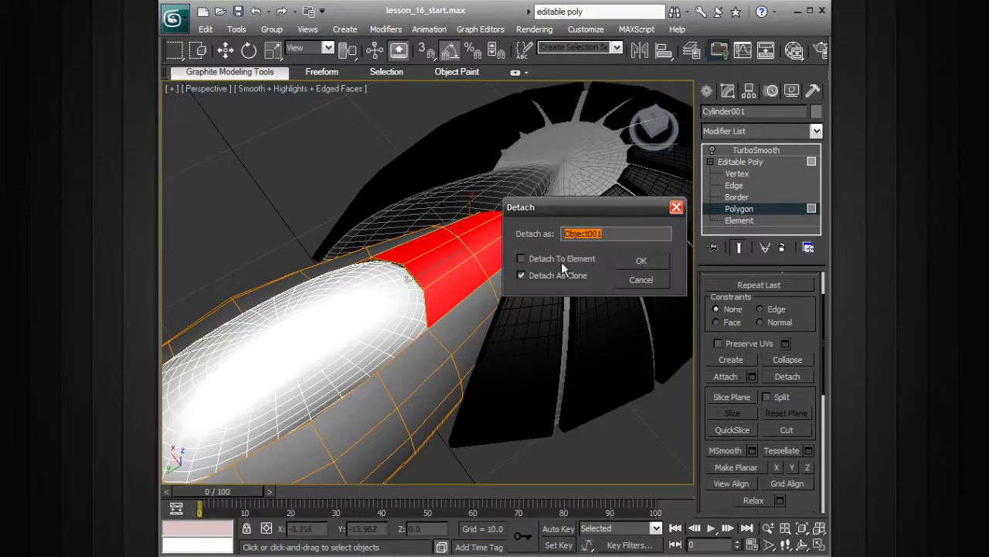
click(639, 262)
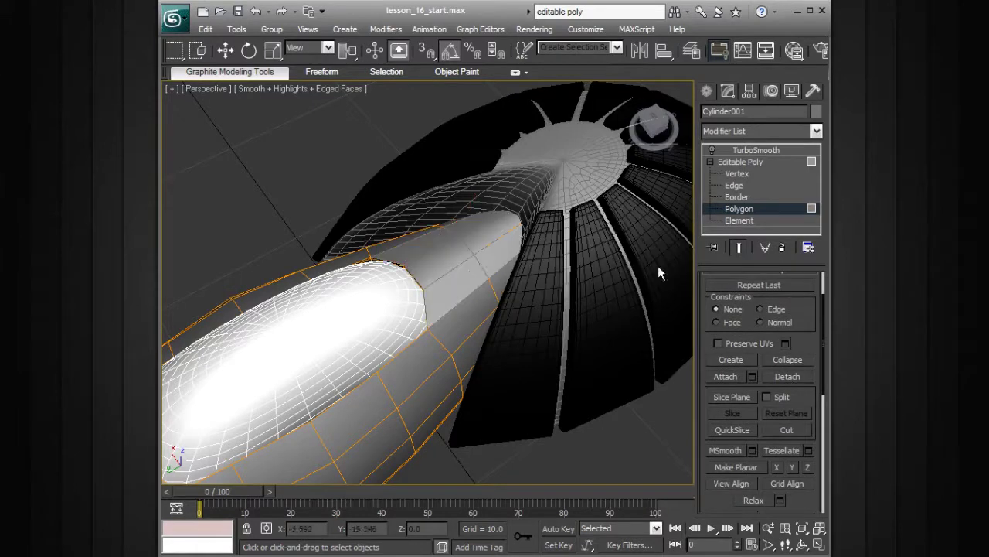
Finish polygon editing on the fuselage and select the detached strip behind the canopy.
click(747, 161)
click(709, 161)
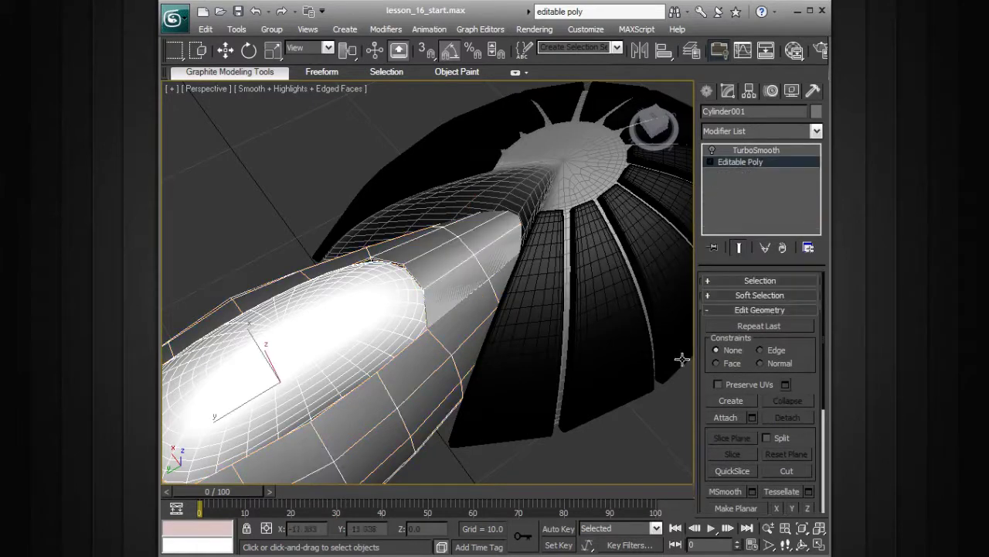
click(661, 409)
click(451, 270)
alt+middle_drag(530, 305, 534, 274)
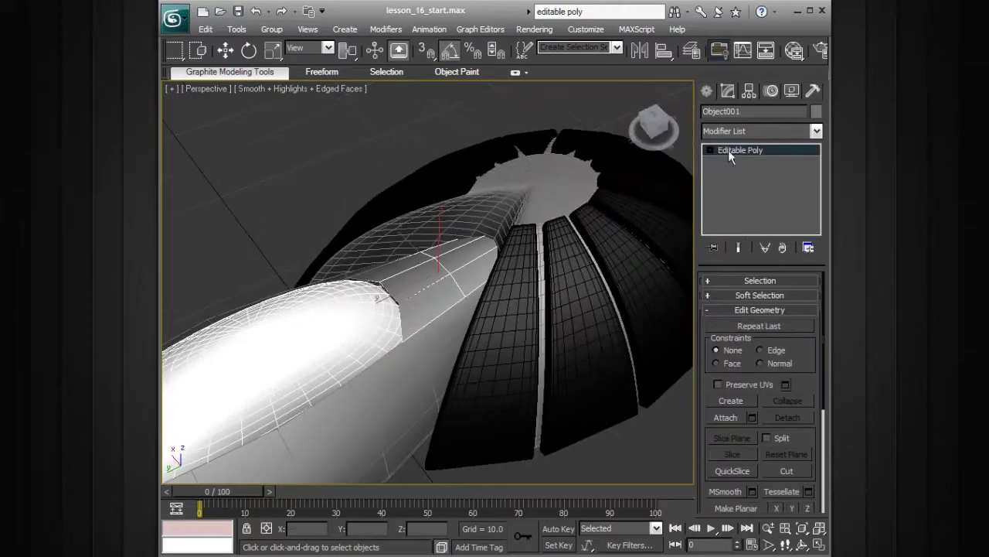
Extrude all polygons of the detached strip upward as a group by about 4.192.
click(711, 150)
click(739, 197)
alt+middle_drag(465, 227, 514, 279)
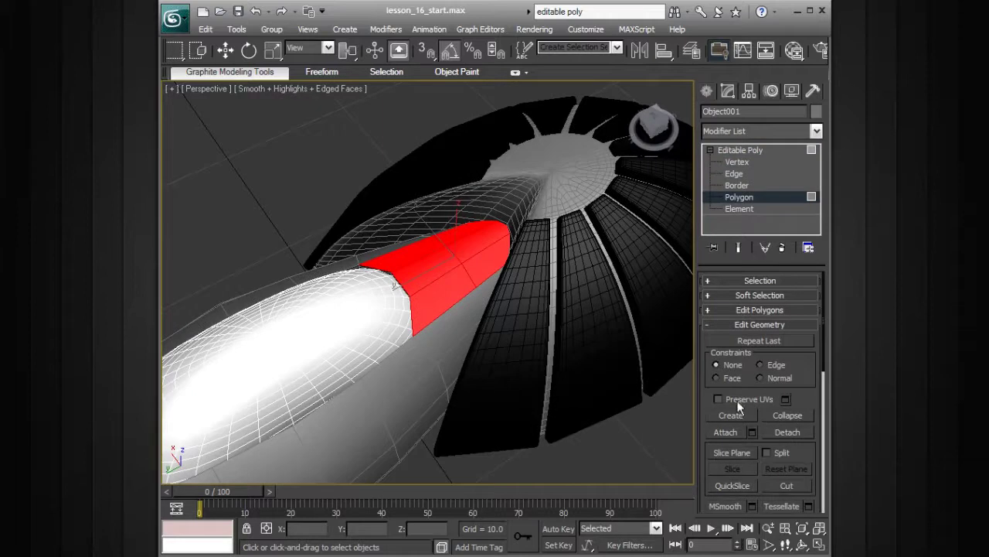
click(765, 309)
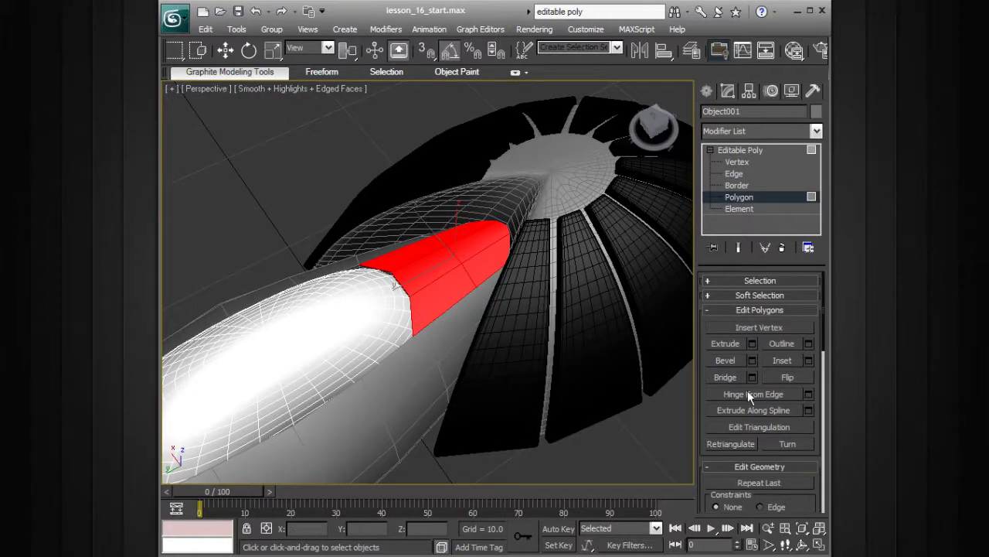
click(752, 343)
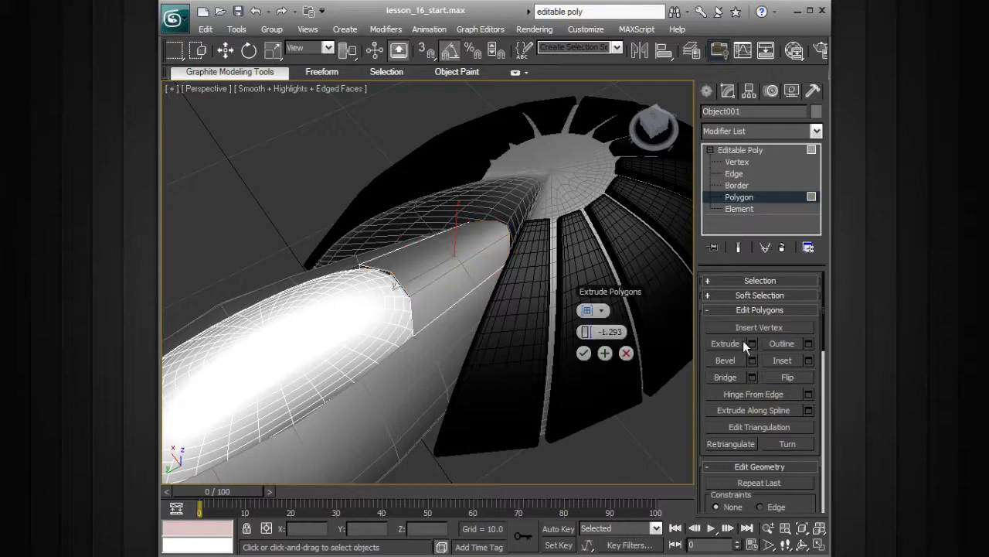
drag(588, 331, 602, 326)
alt+middle_drag(602, 328, 528, 285)
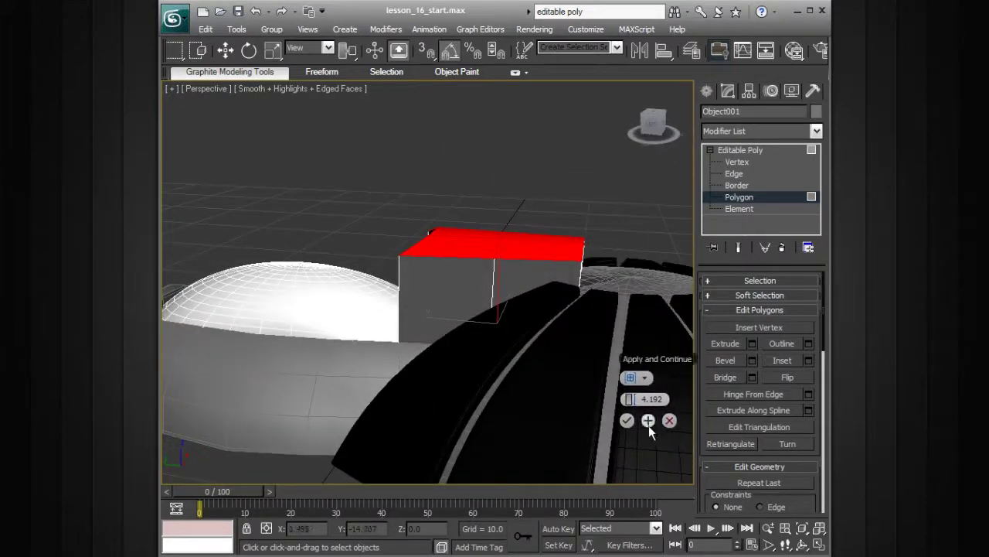
click(627, 421)
Select the end faces of the block nearest the dome and extrude them across the dome's centre in two successive segments.
alt+middle_drag(603, 309, 705, 267)
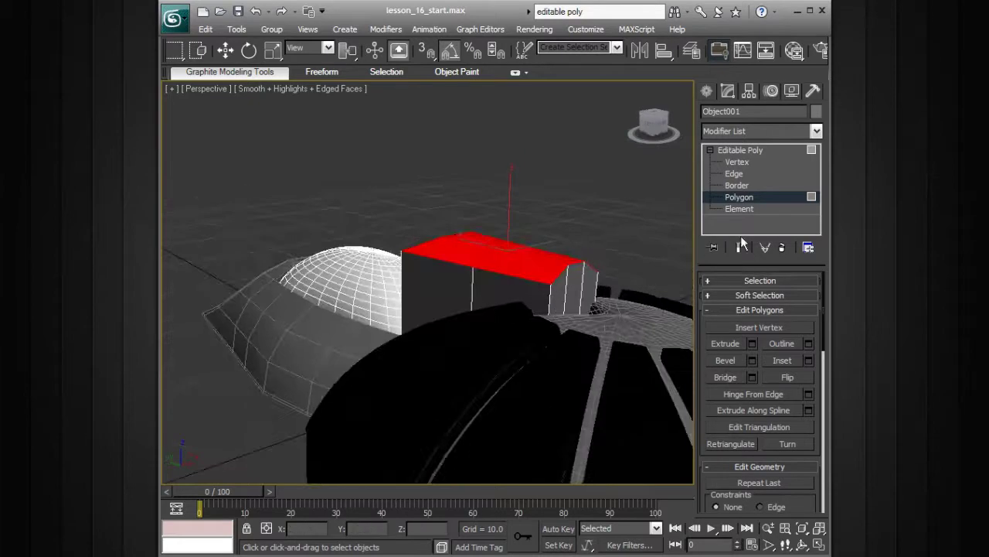
click(556, 301)
ctrl+click(577, 294)
ctrl+click(589, 292)
alt+middle_drag(609, 292, 557, 295)
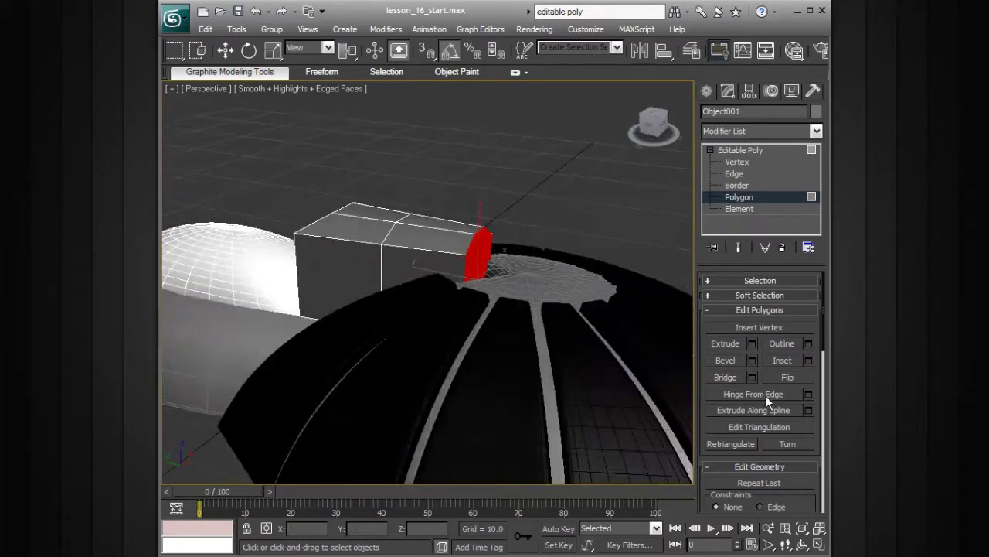
click(751, 343)
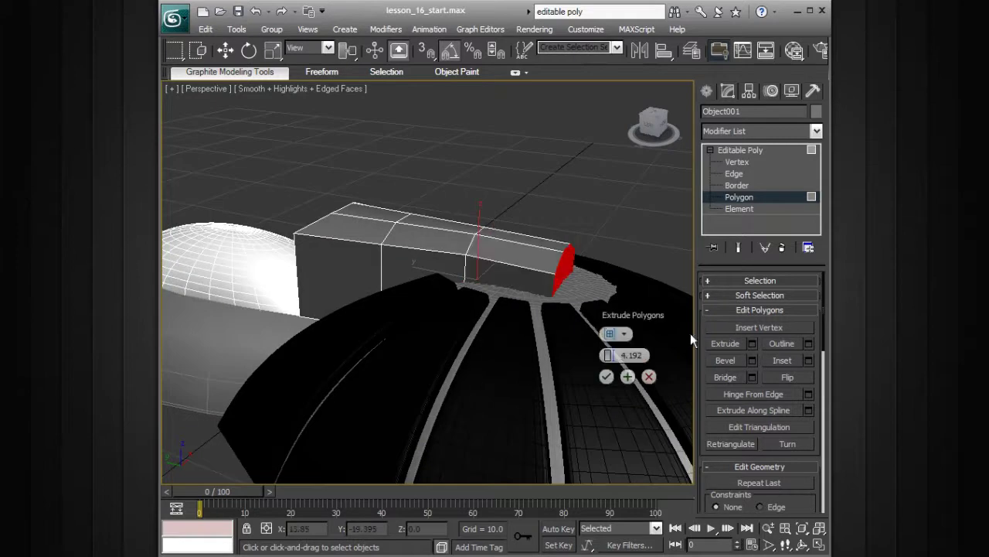
alt+middle_drag(534, 331, 576, 368)
drag(568, 357, 568, 360)
alt+middle_drag(541, 379, 585, 390)
alt+middle_drag(546, 345, 561, 365)
click(617, 385)
Select the upper vertices at the block's canopy end and move them down and forward to form a slope meeting the canopy.
alt+middle_drag(616, 389, 514, 261)
alt+middle_drag(492, 312, 473, 251)
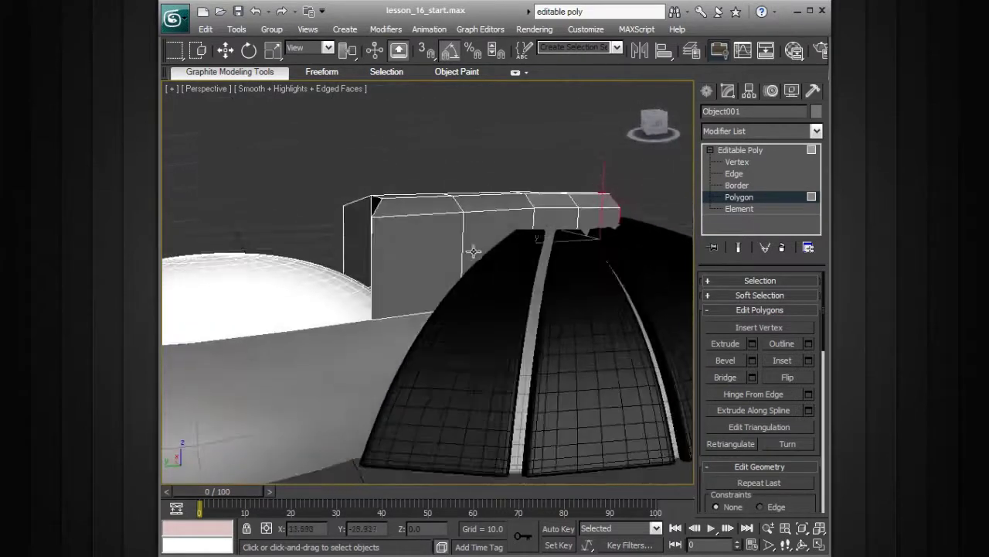
click(736, 162)
alt+middle_drag(663, 184, 452, 217)
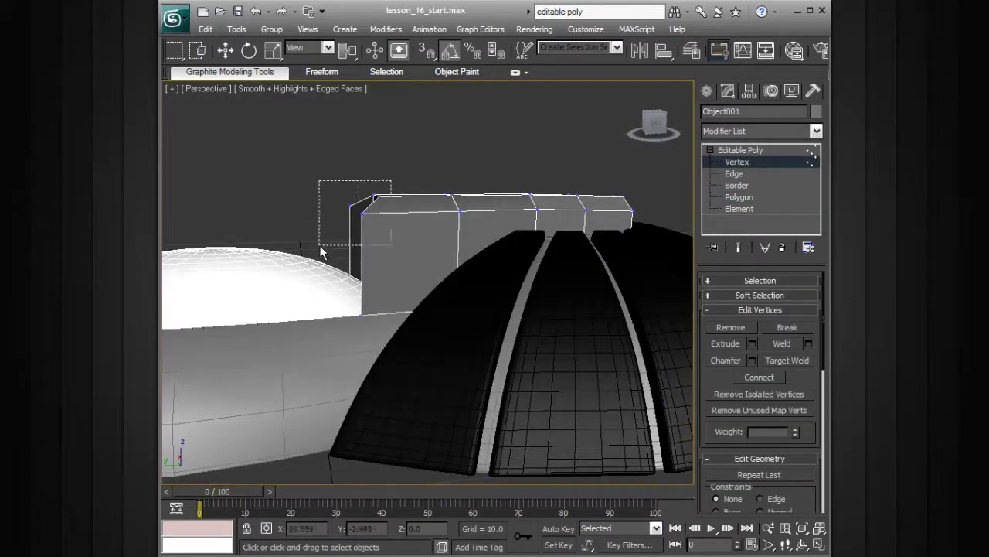
drag(325, 244, 325, 244)
alt+middle_drag(330, 246, 369, 250)
key(w)
drag(366, 168, 286, 265)
alt+middle_drag(378, 292, 391, 292)
drag(256, 356, 258, 356)
alt+middle_drag(258, 356, 375, 331)
drag(314, 311, 294, 319)
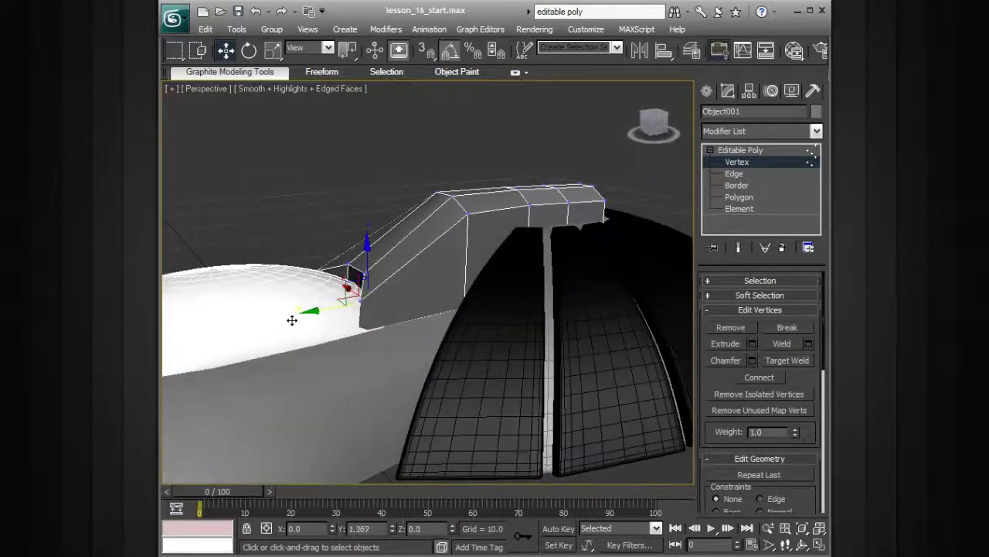
alt+middle_drag(288, 322, 358, 335)
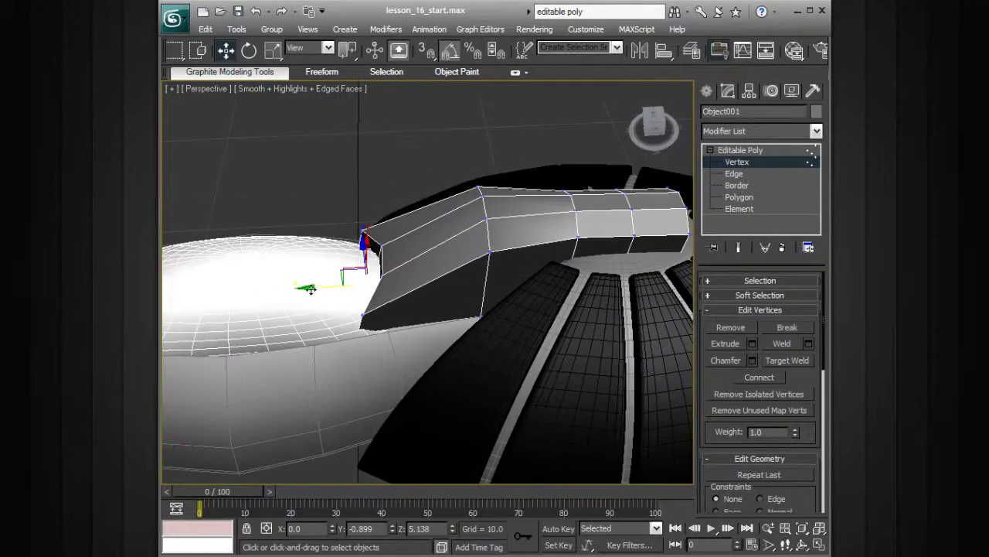
Scale the selected canopy-end vertices to about 126% along X to widen the front opening.
key(r)
drag(358, 341, 357, 346)
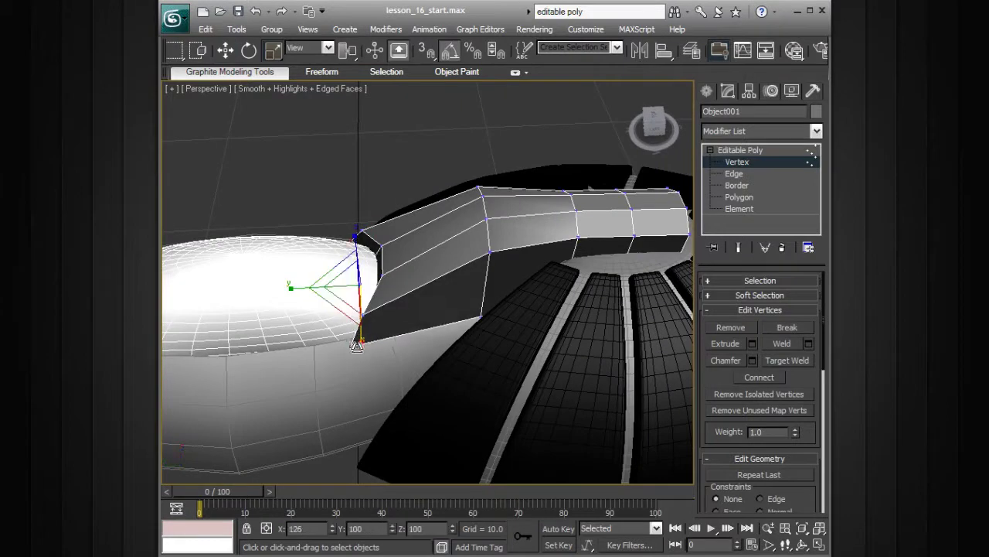
alt+middle_drag(357, 341, 487, 347)
alt+middle_drag(429, 363, 345, 368)
Reposition the vertex rows along the top of the block to shape a smooth arch from the canopy to the dome.
key(w)
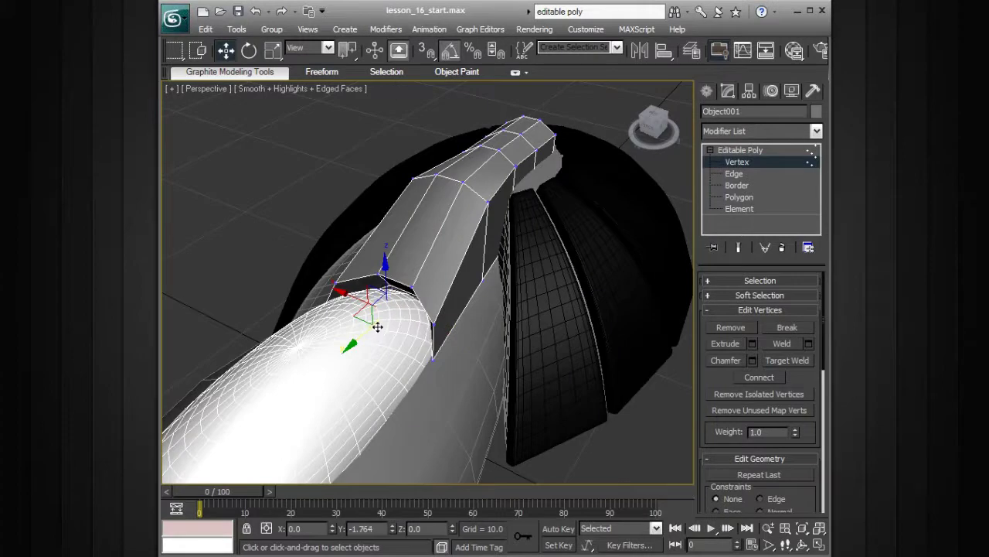
alt+middle_drag(376, 329, 448, 247)
drag(476, 186, 506, 235)
alt+middle_drag(508, 237, 503, 224)
drag(481, 164, 480, 185)
alt+middle_drag(541, 200, 515, 201)
drag(515, 201, 472, 246)
drag(500, 185, 554, 190)
drag(624, 230, 623, 230)
drag(608, 191, 607, 195)
alt+middle_drag(607, 195, 455, 268)
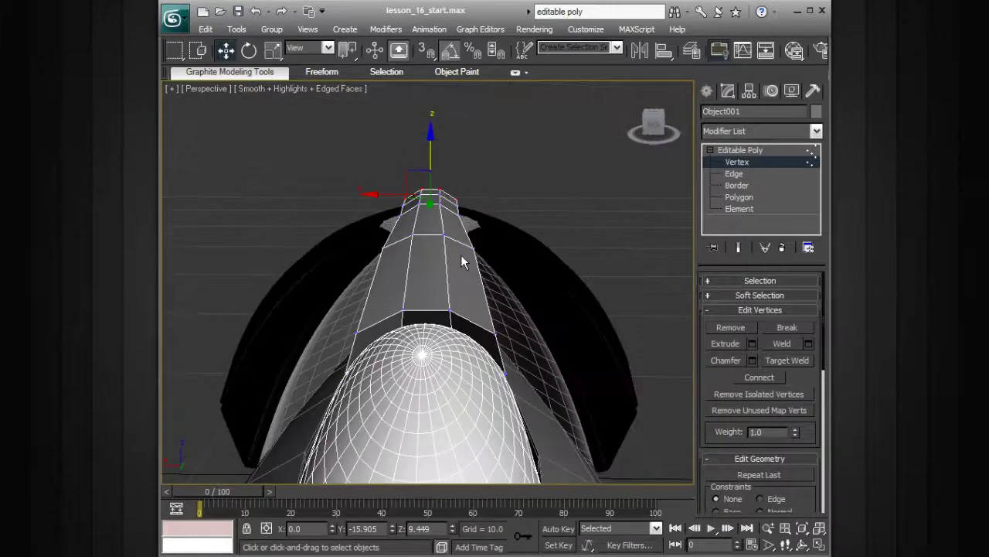
Select the ring of crosswise edges along the middle of the top and connect them with one segment.
click(736, 174)
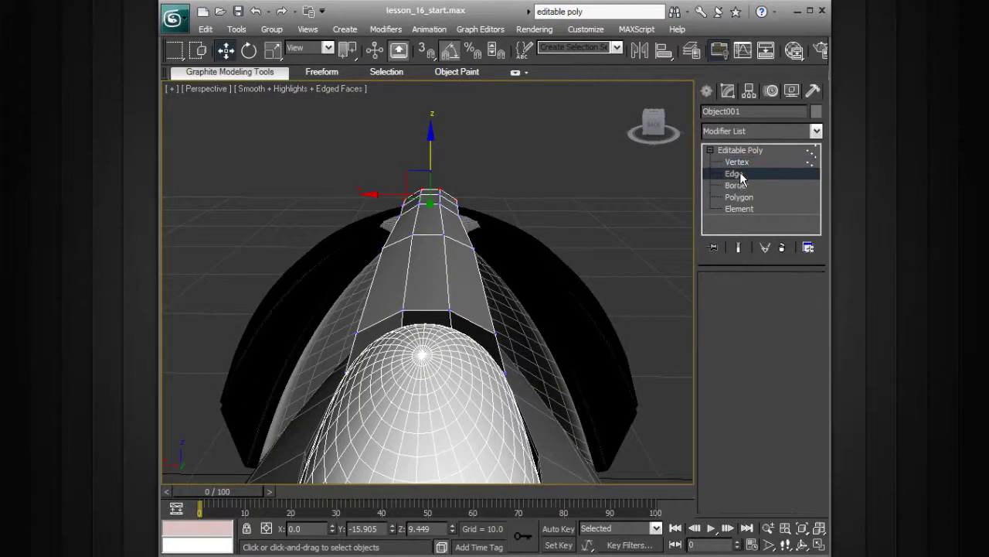
click(430, 233)
mouse_move(468, 239)
alt+middle_down()
mouse_move(470, 249)
mouse_move(459, 245)
alt+middle_up()
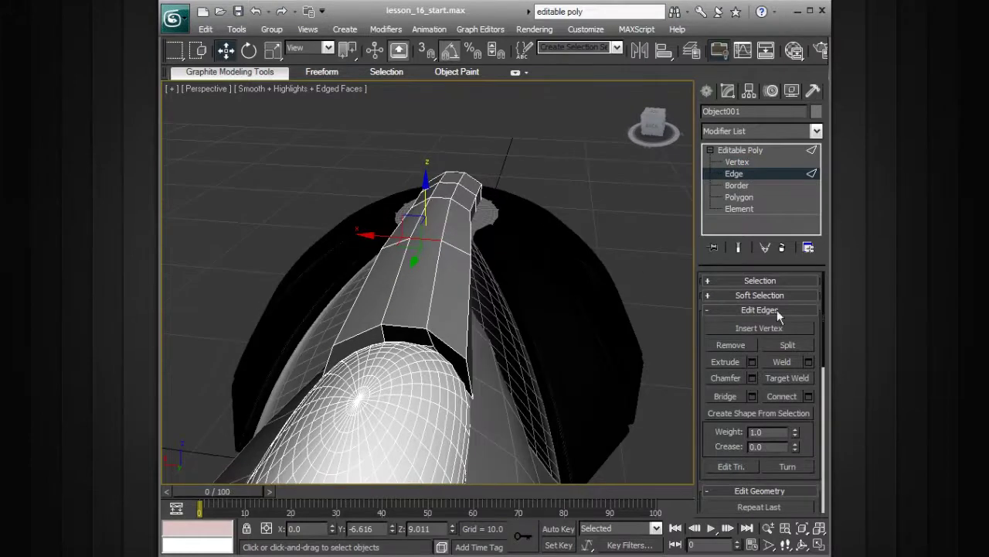
click(751, 281)
click(735, 374)
alt+middle_drag(602, 314, 623, 330)
drag(743, 424, 729, 271)
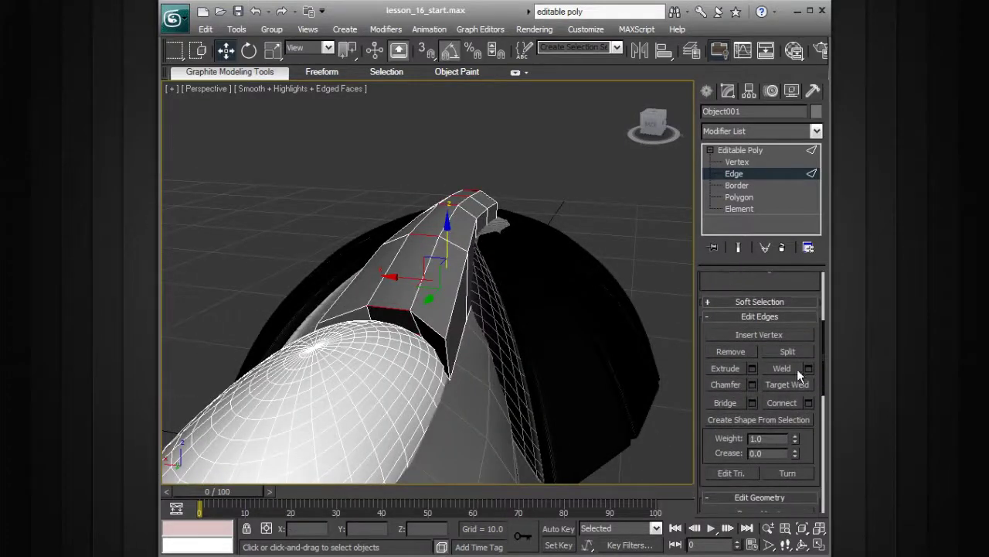
click(809, 402)
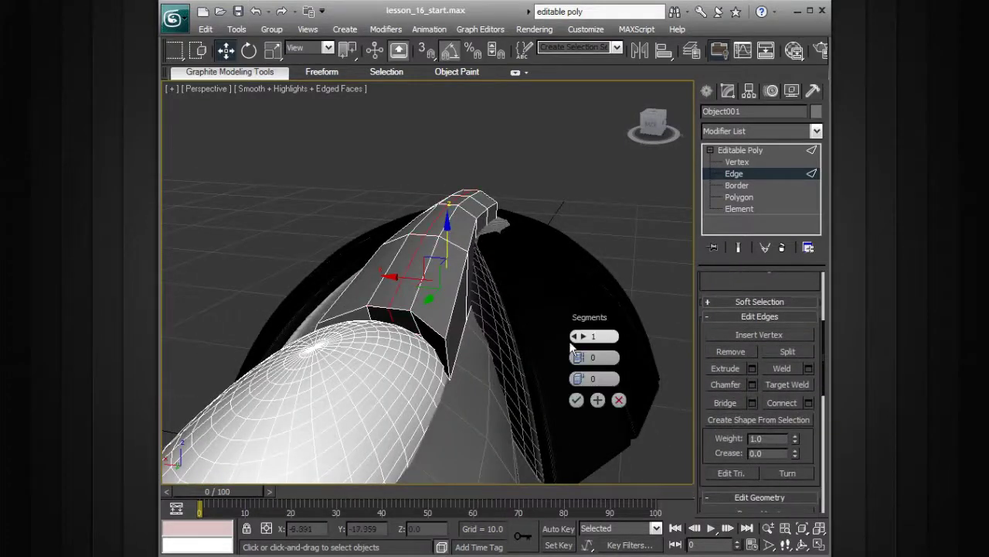
click(575, 399)
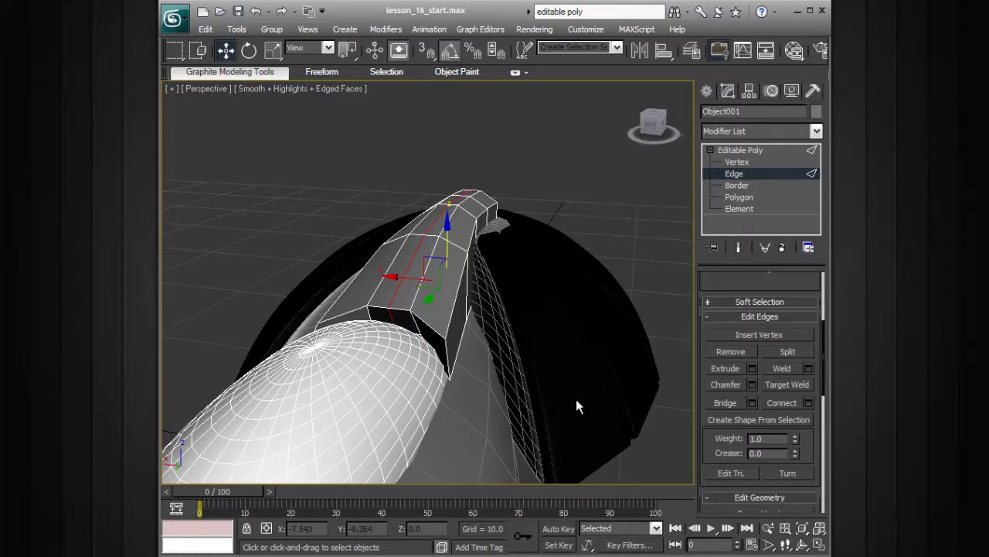
Move the new centre-line vertices at the front edge and in the second row to round the ridge.
alt+middle_drag(572, 260, 705, 222)
click(748, 161)
alt+middle_drag(464, 248, 319, 265)
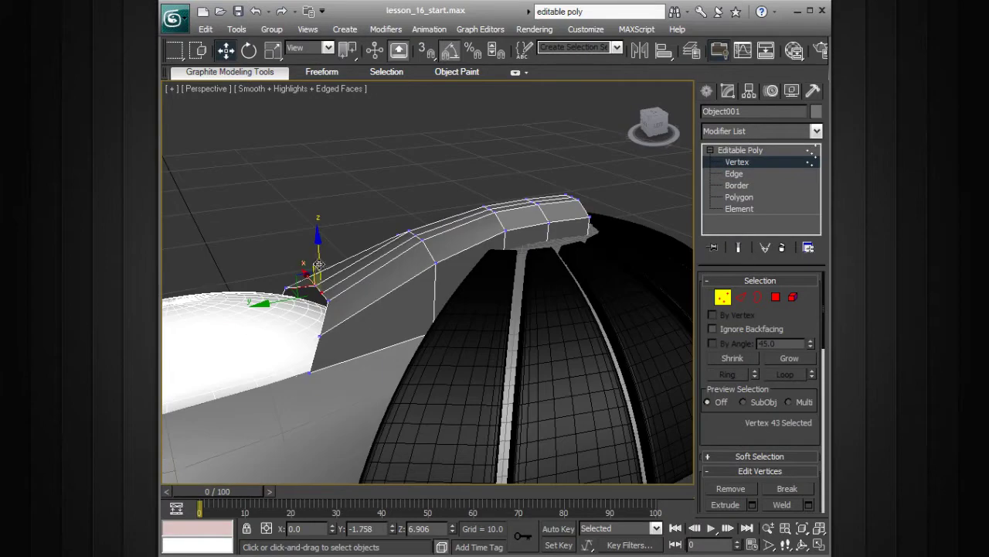
drag(320, 257, 269, 289)
click(411, 231)
drag(419, 215, 415, 196)
alt+middle_drag(417, 197, 487, 246)
click(497, 221)
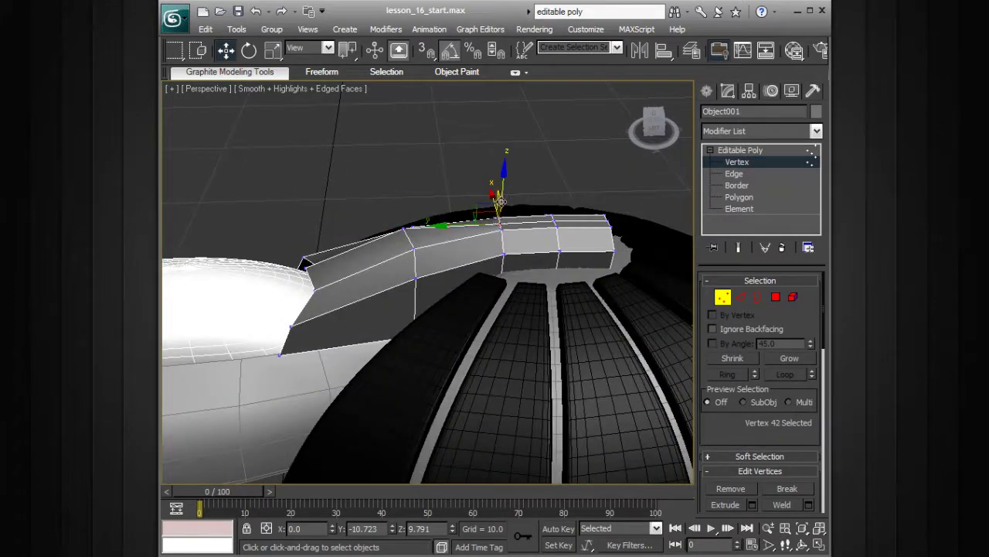
alt+middle_drag(473, 252, 475, 250)
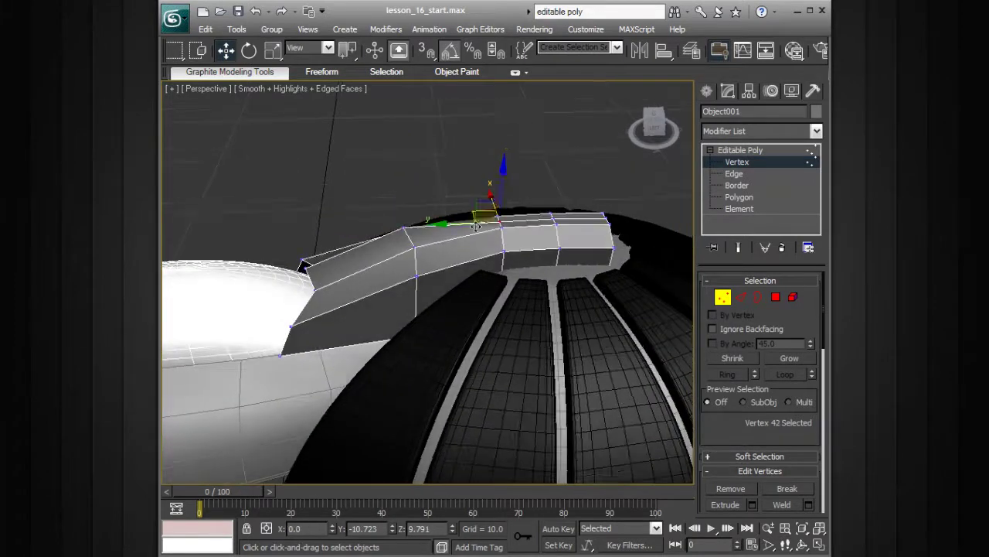
alt+middle_drag(489, 197, 398, 275)
Select the two vertices flanking the centre of the front edge and raise them slightly.
click(301, 280)
alt+middle_drag(360, 313, 358, 270)
click(390, 317)
click(371, 316)
ctrl+click(416, 324)
drag(351, 252, 352, 244)
Scale the front vertex pair closer together along X and adjust its height and forward position over the canopy.
alt+middle_drag(351, 232, 421, 259)
key(r)
drag(449, 300, 428, 298)
alt+middle_drag(428, 298, 380, 295)
key(w)
drag(331, 243, 330, 242)
alt+middle_drag(363, 280, 337, 291)
drag(278, 285, 273, 287)
Select the outer pair of vertices near the front edge and scale them slightly inward along X.
alt+middle_drag(324, 267, 456, 363)
key(r)
click(470, 331)
ctrl+click(354, 350)
drag(485, 354, 474, 352)
alt+middle_drag(475, 353, 479, 304)
Scale the outer vertex pair in the second row to about 94% along X and lower it slightly.
click(470, 267)
ctrl+click(380, 254)
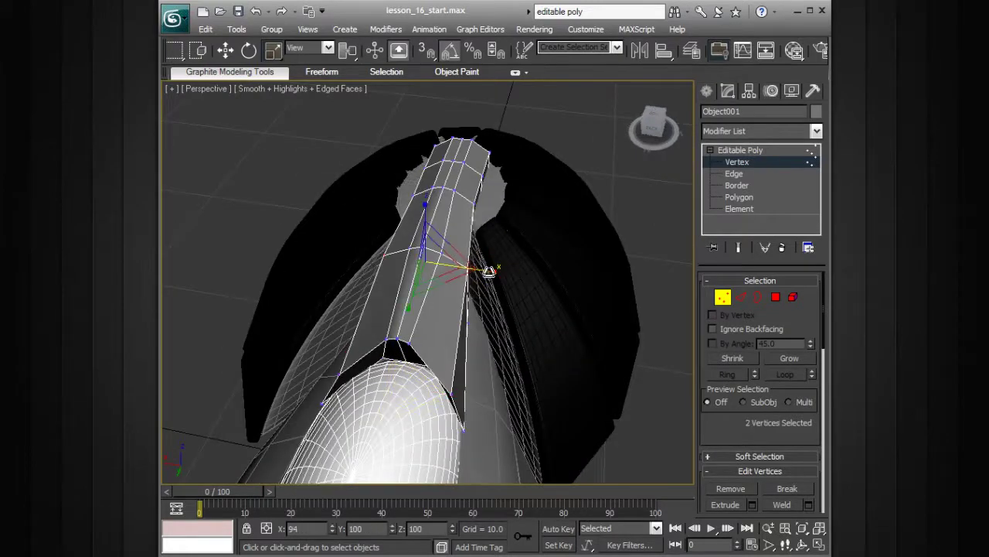
alt+middle_drag(530, 278, 439, 251)
key(w)
drag(416, 205, 416, 212)
alt+middle_drag(441, 224, 529, 271)
key(alt+w)
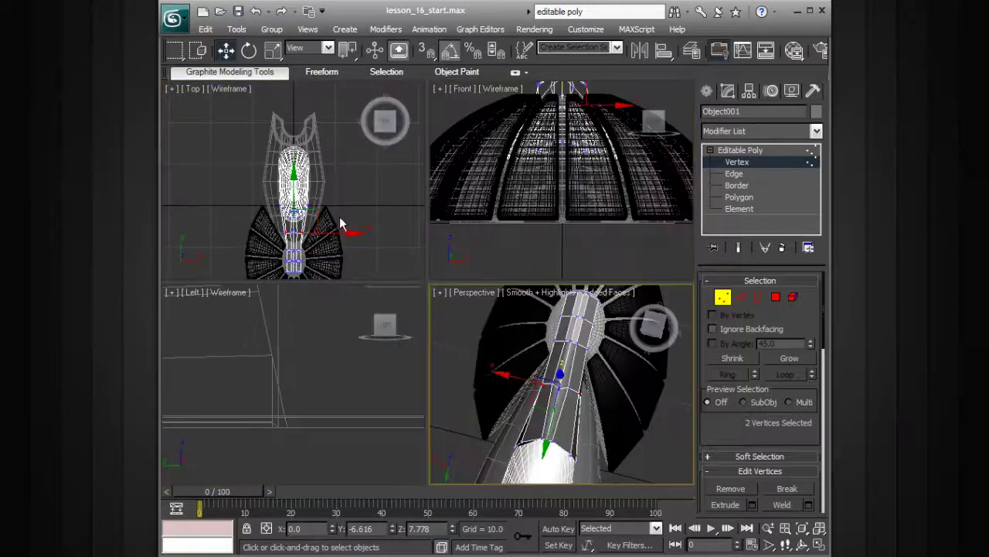
key(alt+w)
alt+middle_drag(380, 231, 460, 263)
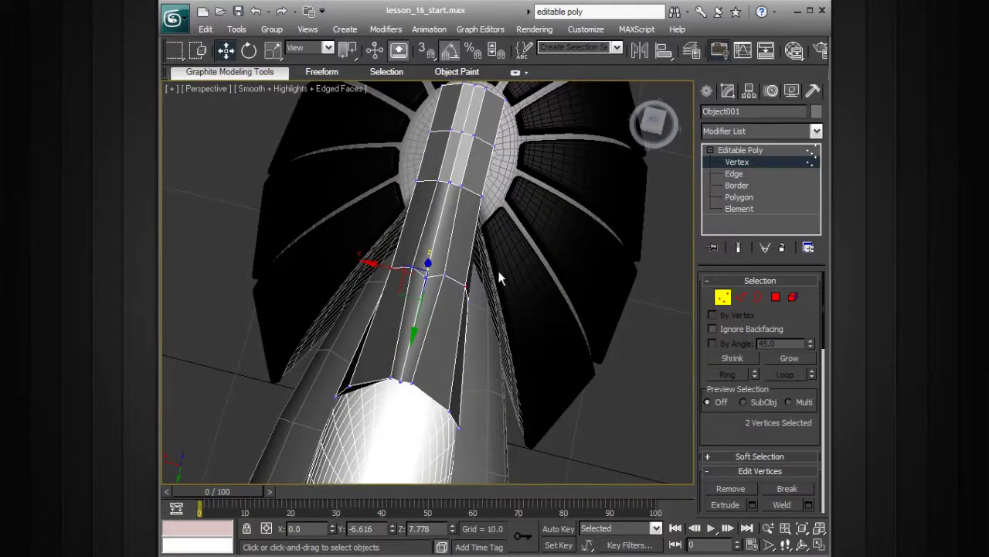
In the Top view, select the inner vertices of the spine's rear edge and move them backward along Y.
key(alt+w)
right_click(375, 211)
key(alt+w)
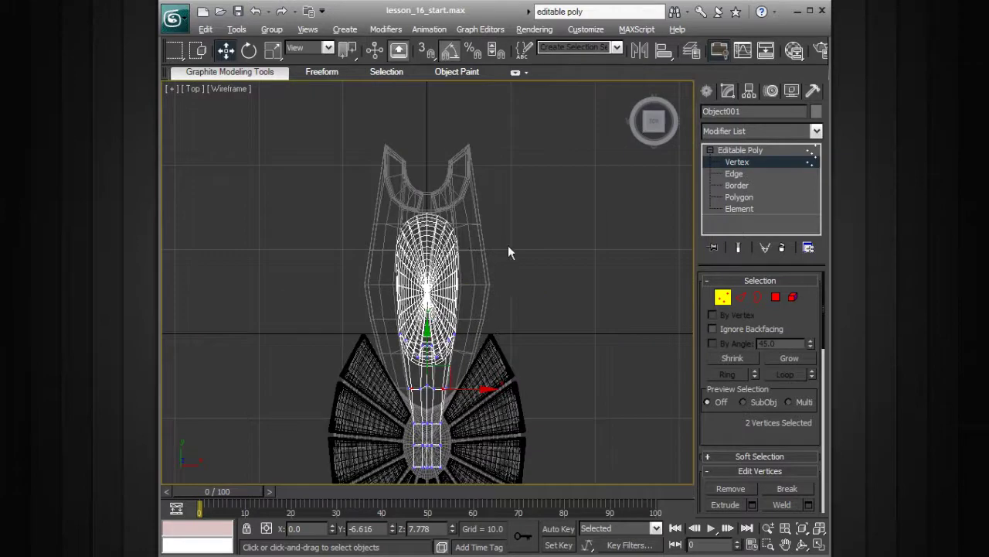
scroll(533, 251, up, 5)
middle_drag(529, 248, 545, 145)
middle_drag(529, 304, 538, 154)
middle_drag(512, 284, 503, 192)
middle_drag(490, 265, 482, 164)
scroll(492, 249, up, 2)
scroll(493, 254, up, 2)
middle_drag(484, 326, 475, 254)
drag(489, 308, 396, 372)
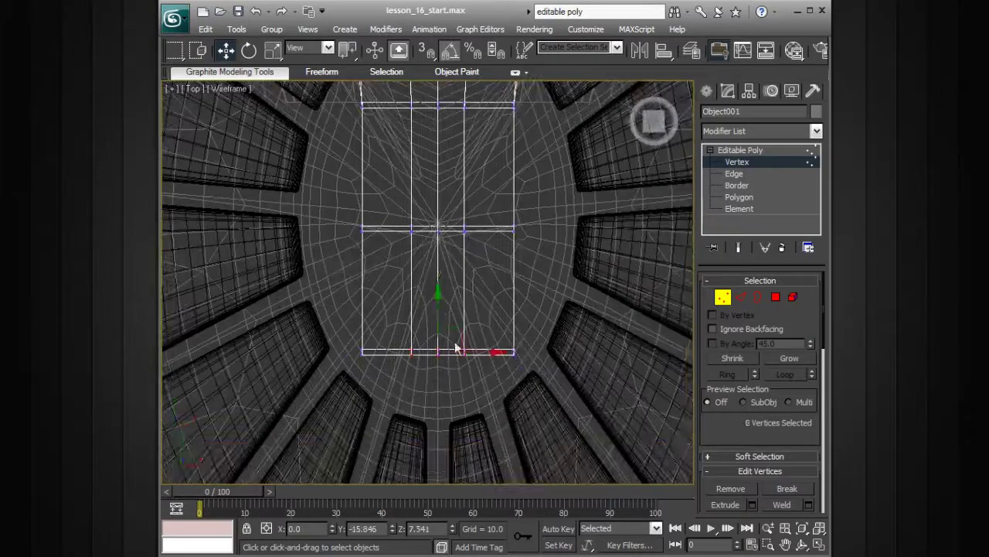
drag(437, 307, 436, 335)
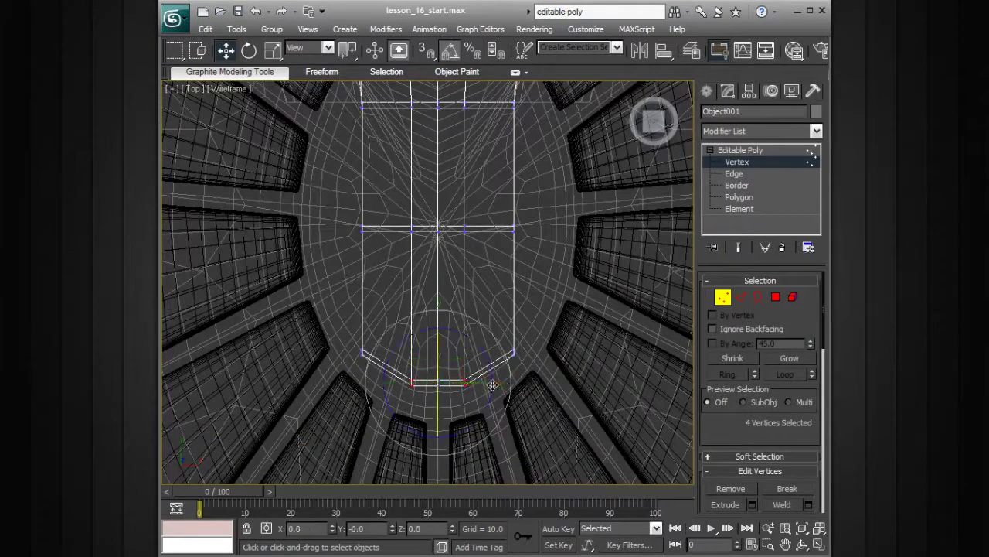
Scale the vertices flanking the rear edge's centre to 180% along X and move the centre vertices farther back along Y.
key(r)
drag(507, 380, 545, 376)
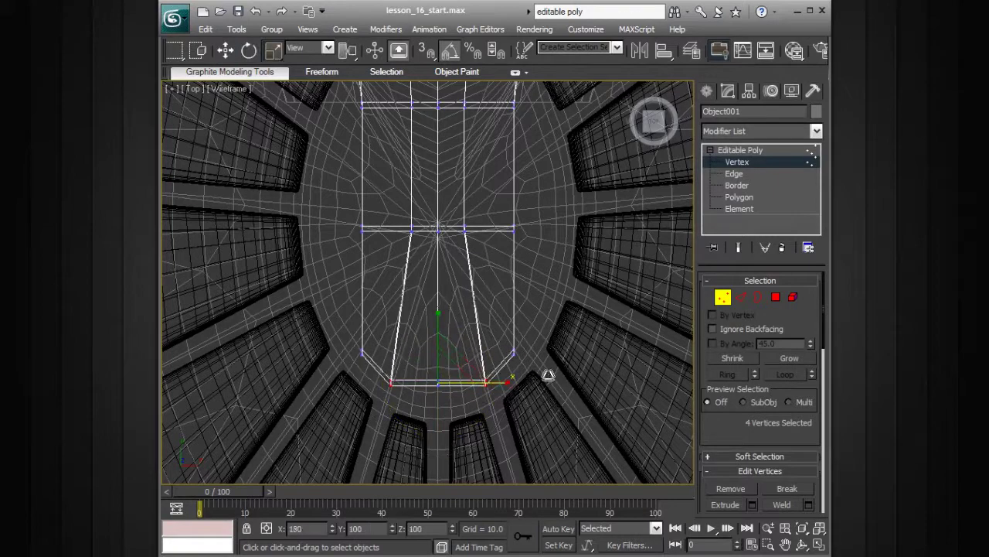
key(w)
drag(439, 355, 439, 367)
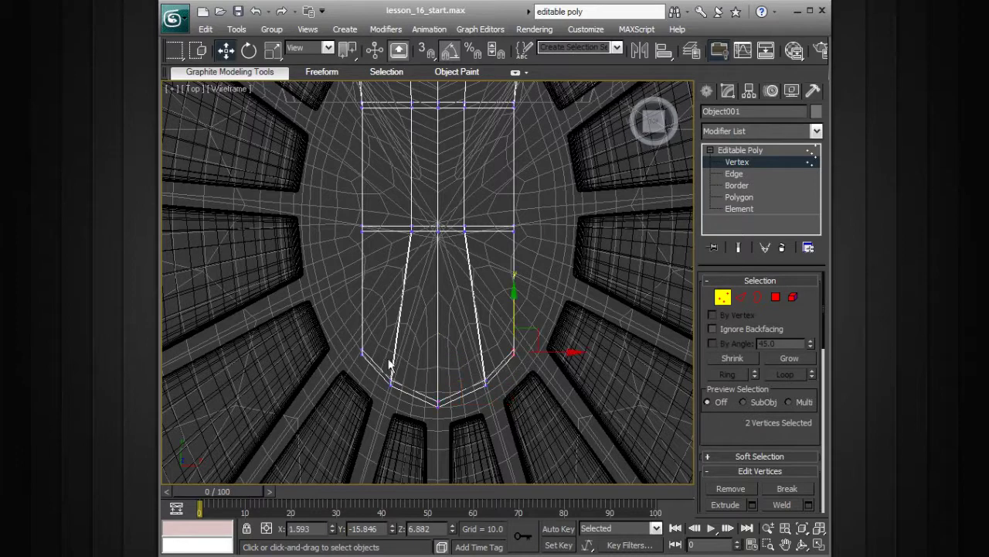
Scale the rear corner vertices and the outer vertices of the row ahead of them outward along X.
key(r)
drag(505, 348, 503, 327)
click(361, 229)
ctrl+click(514, 229)
drag(507, 227, 546, 230)
Select the outer vertices where the neck meets the rounded tail section and scale them slightly outward along X.
middle_drag(547, 230, 551, 394)
drag(386, 248, 339, 297)
ctrl+drag(501, 294, 520, 274)
middle_drag(530, 315, 543, 259)
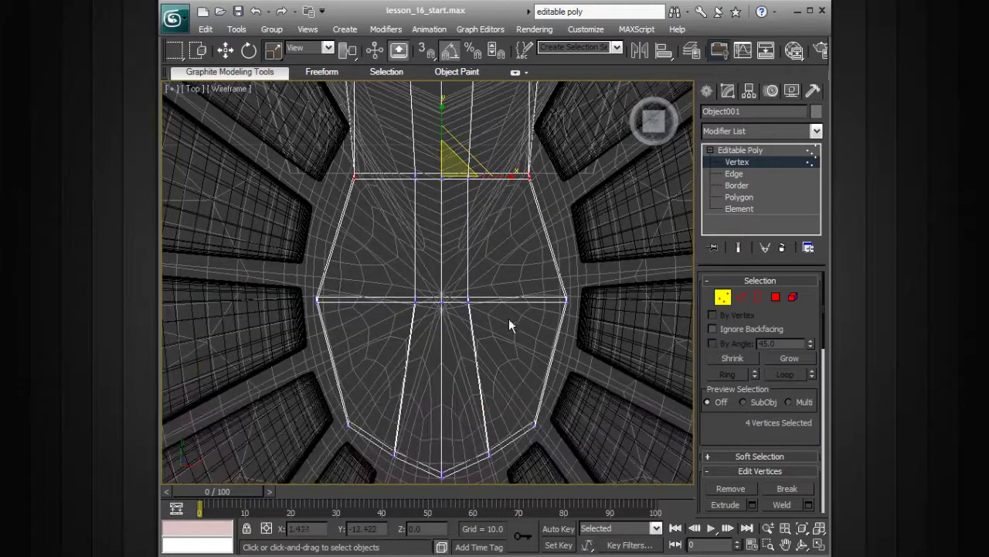
In the Perspective view, flatten the five top vertices of the rear edge to about 47% along Z and lower them slightly.
key(alt+w)
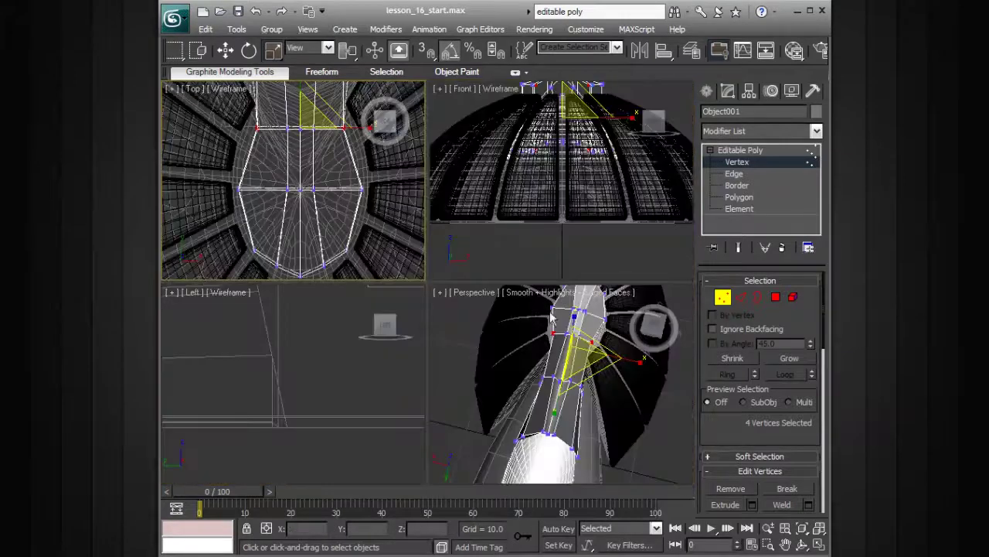
key(alt+w)
key(alt+w)
middle_click(606, 309)
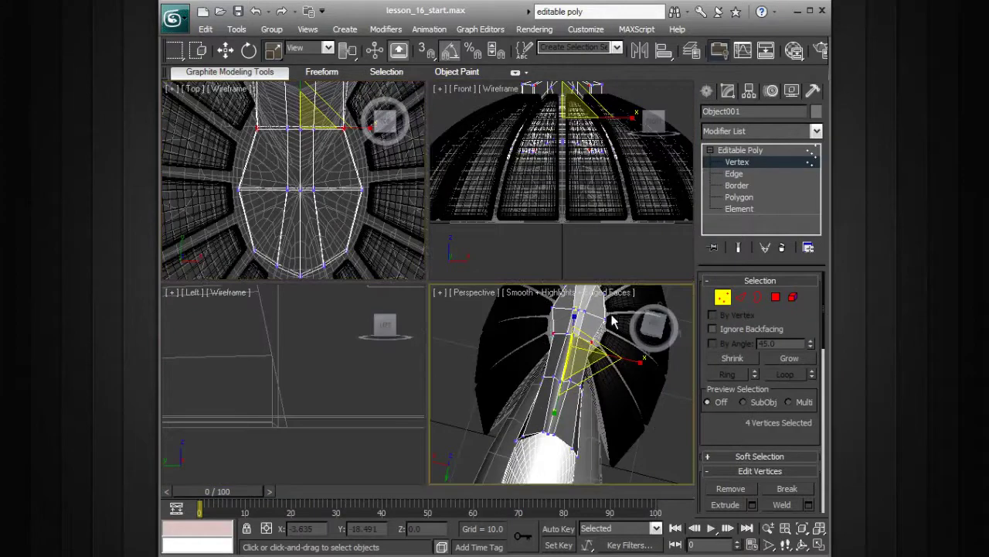
key(alt+w)
alt+middle_drag(606, 309, 526, 257)
drag(450, 302, 450, 302)
alt+middle_drag(451, 302, 479, 251)
key(w)
drag(464, 232, 463, 302)
key(e)
key(r)
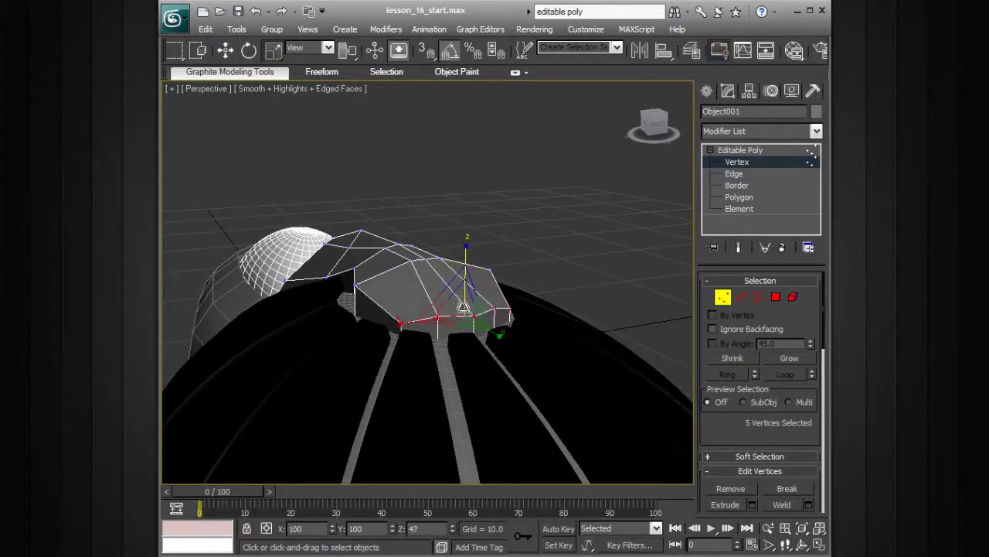
key(w)
drag(467, 263, 467, 268)
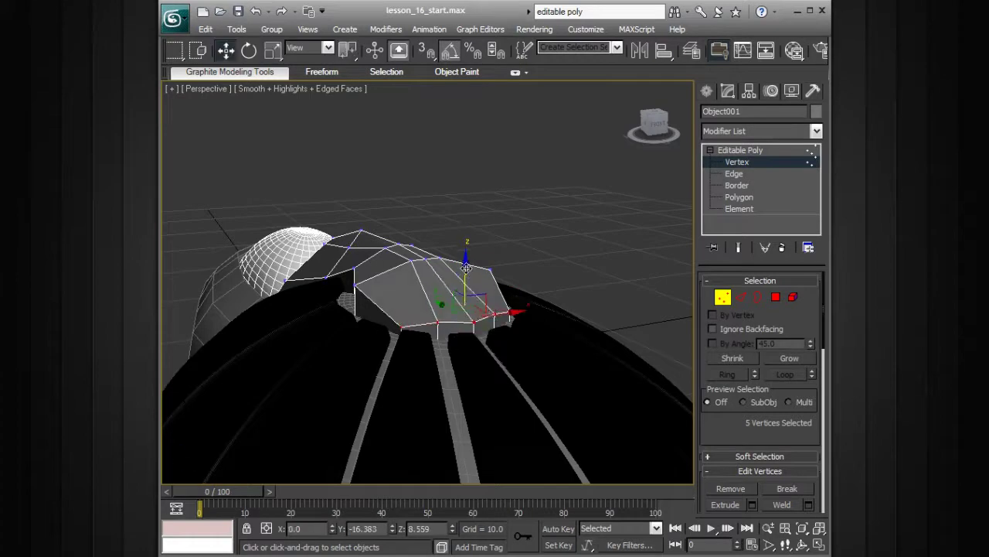
Select the two vertices flanking the centre of the tail's widest row, scale them outward along X and lower them slightly.
alt+middle_drag(467, 268, 546, 261)
alt+middle_drag(411, 248, 418, 294)
click(395, 261)
scroll(422, 291, up, 2)
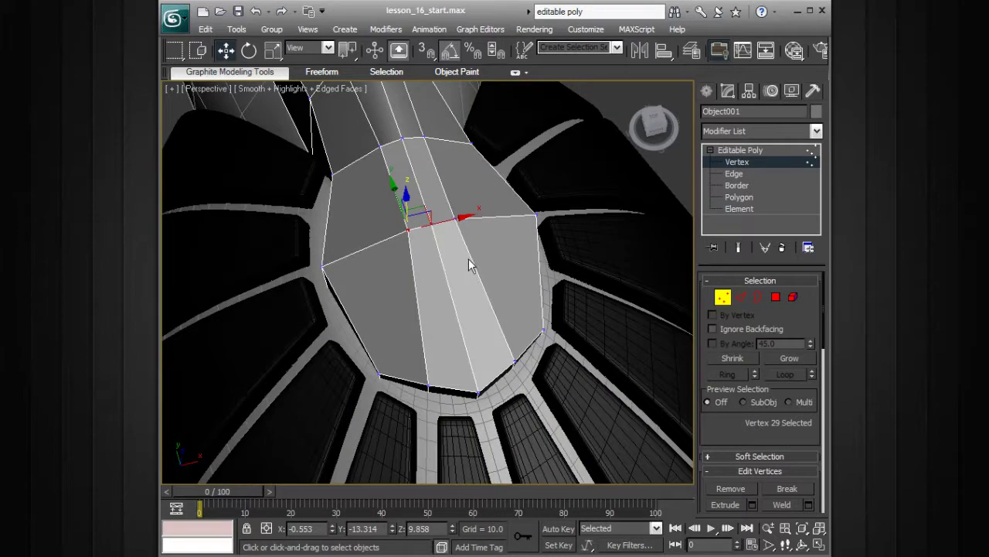
key(q)
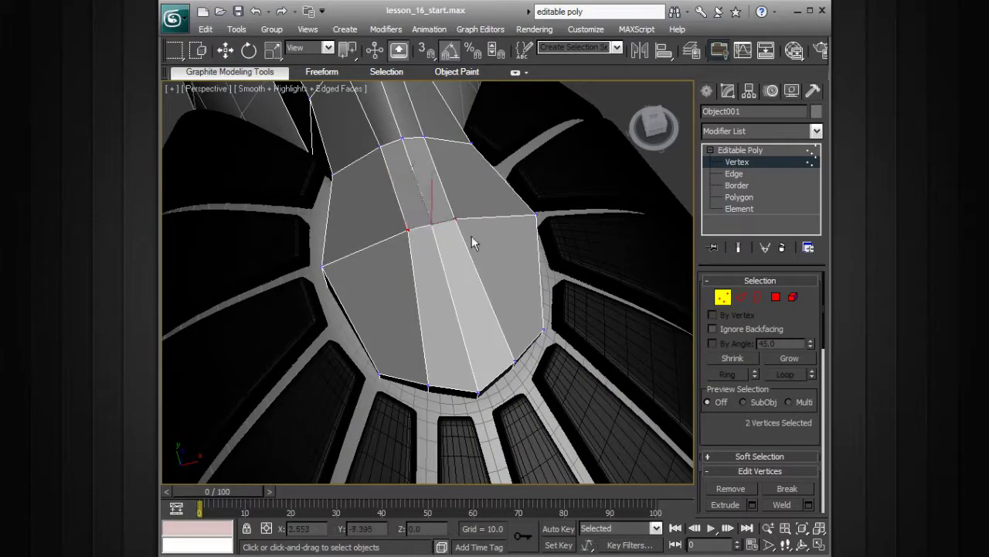
alt+middle_drag(463, 224, 464, 221)
key(r)
drag(518, 218, 519, 202)
key(w)
alt+middle_drag(488, 218, 440, 205)
drag(435, 194, 436, 202)
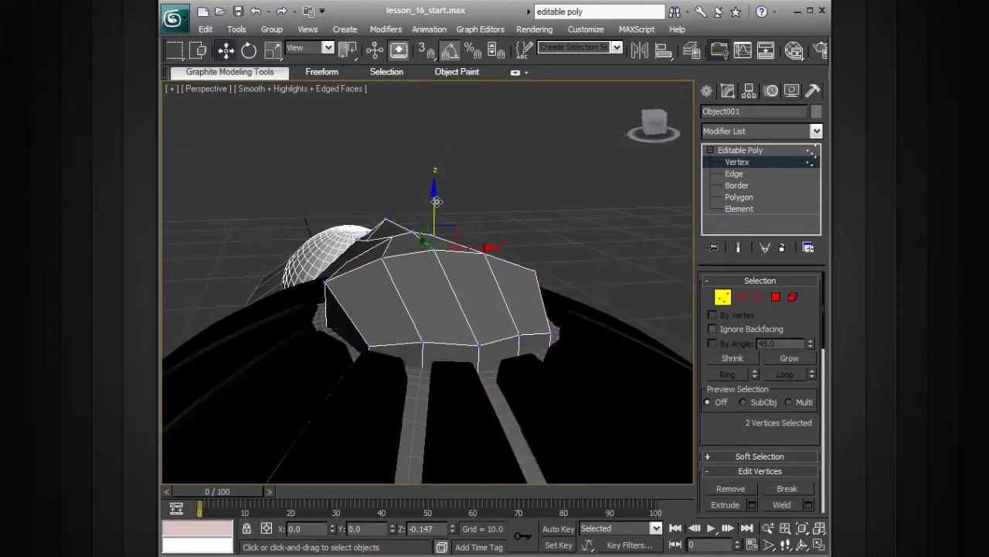
Select all five top vertices across the tail's widest row and lower them to about 9.2 along Z.
alt+middle_drag(462, 217, 479, 227)
alt+middle_drag(416, 258, 435, 250)
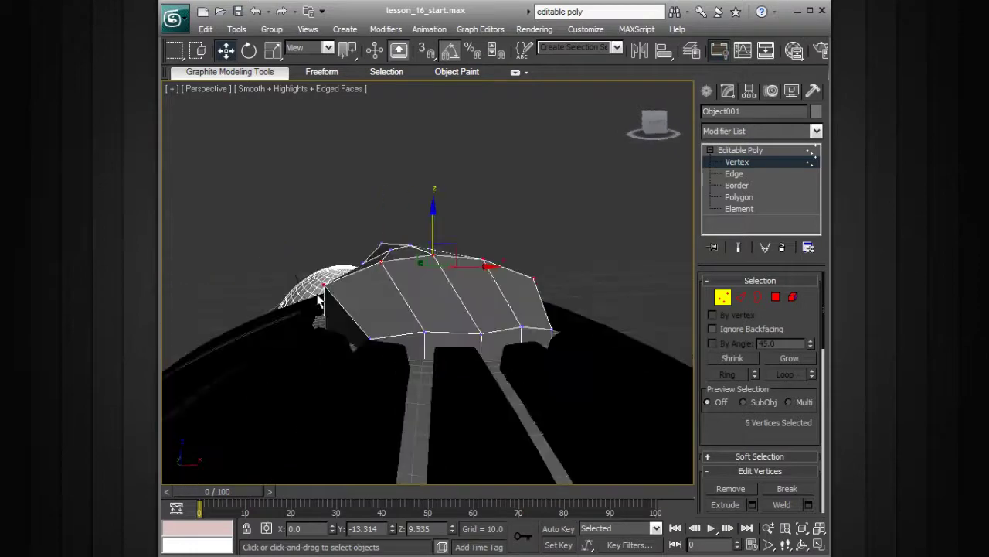
scroll(449, 231, up, 2)
drag(450, 232, 450, 240)
alt+middle_drag(450, 240, 462, 268)
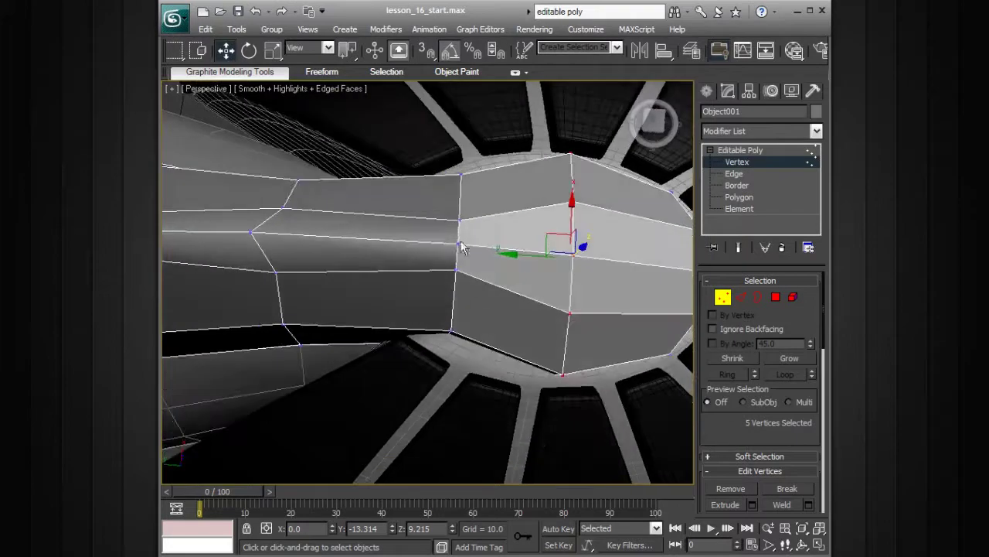
Scale the inner vertex pair of the neck row outward along X and lower it to about 9.64 along Z.
click(460, 219)
ctrl+click(455, 269)
key(e)
key(r)
drag(455, 308, 441, 348)
alt+middle_drag(441, 349, 466, 215)
key(w)
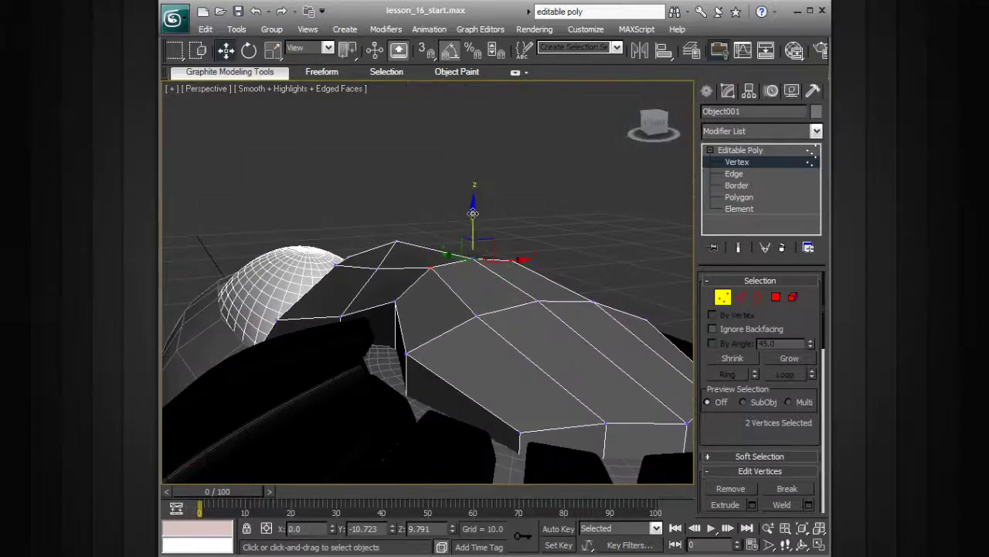
scroll(540, 292, up, 5)
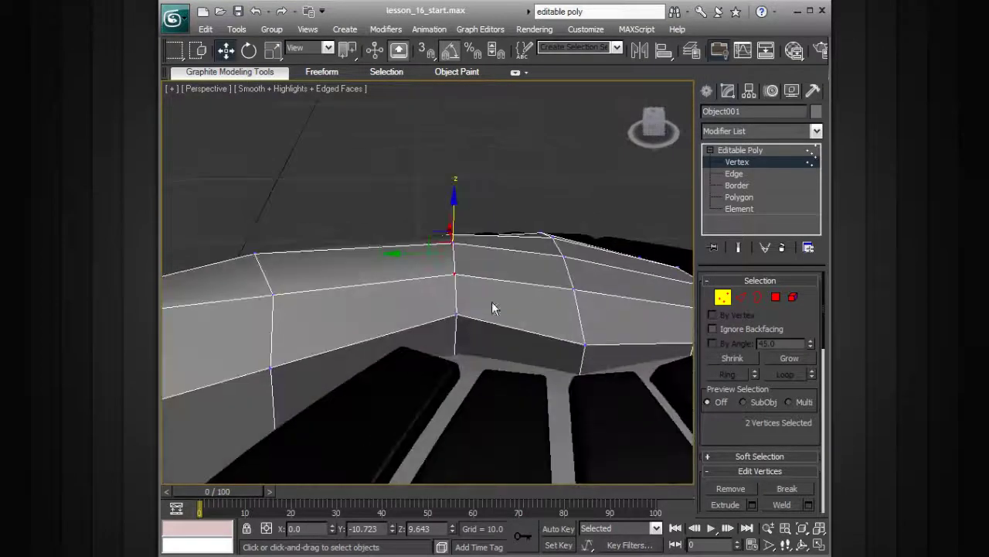
Select the outer vertex pair of the neck row and lower it to about 8.8 along Z.
click(456, 318)
alt+middle_drag(457, 325, 546, 309)
ctrl+click(531, 334)
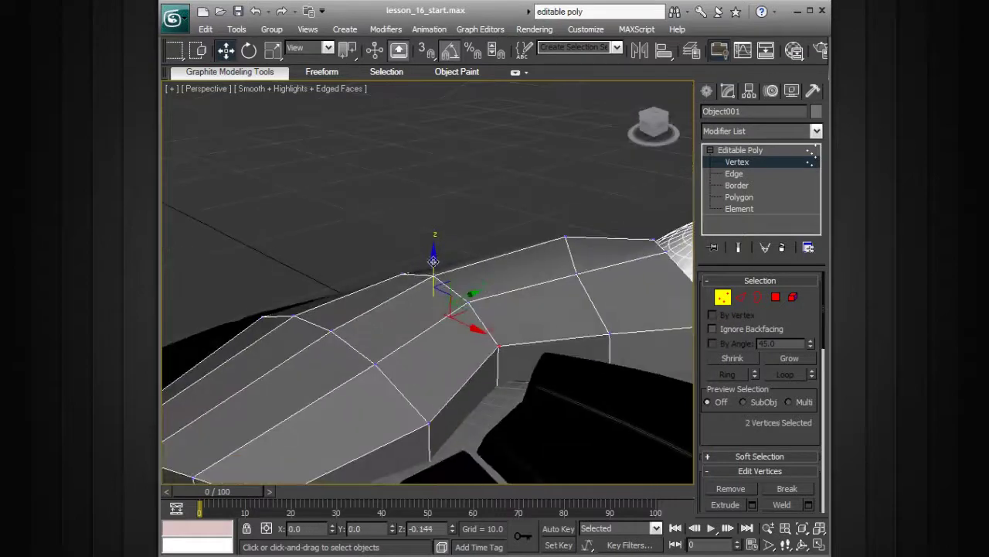
alt+middle_drag(433, 269, 517, 318)
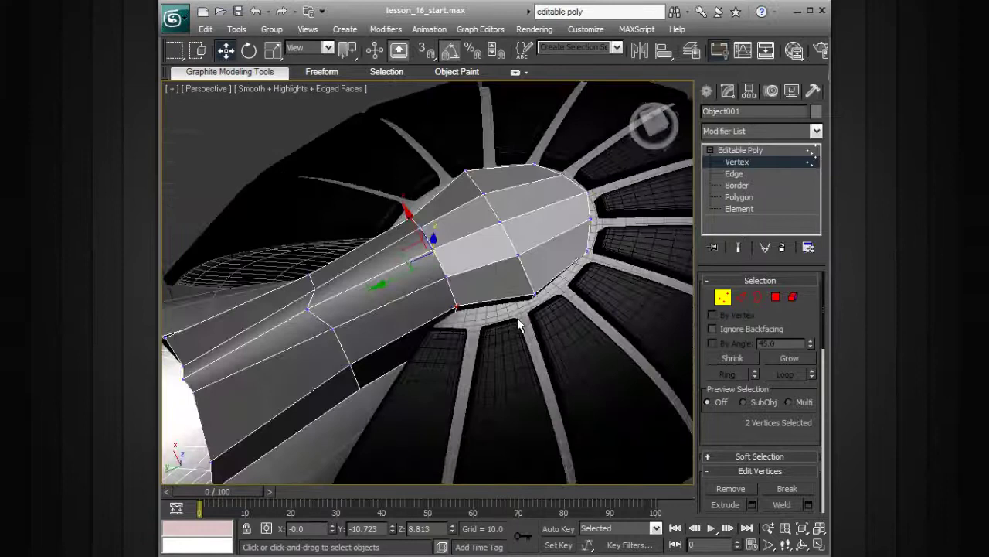
Leave vertex editing and insert an edge loop across the spine just ahead of the neck row with SwiftLoop.
click(766, 154)
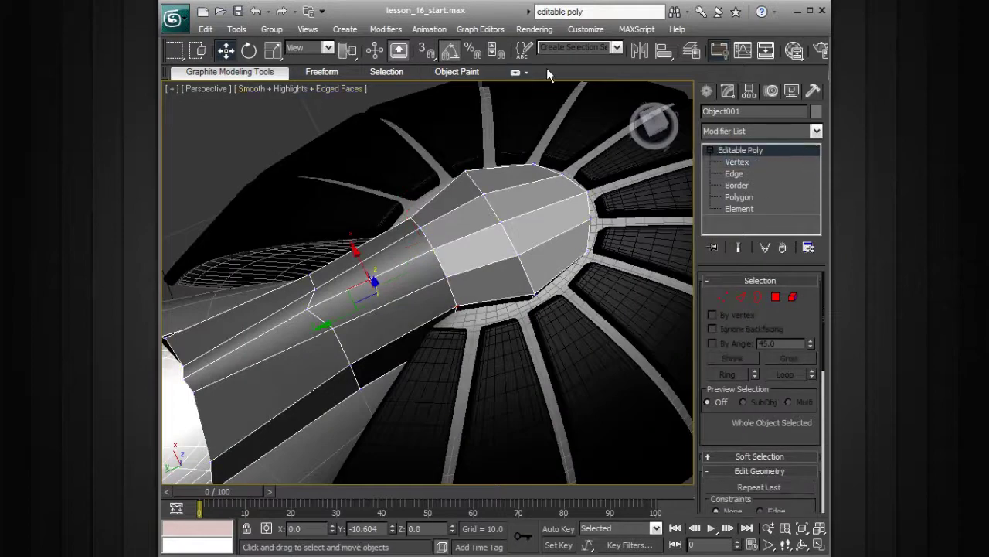
click(516, 71)
click(463, 93)
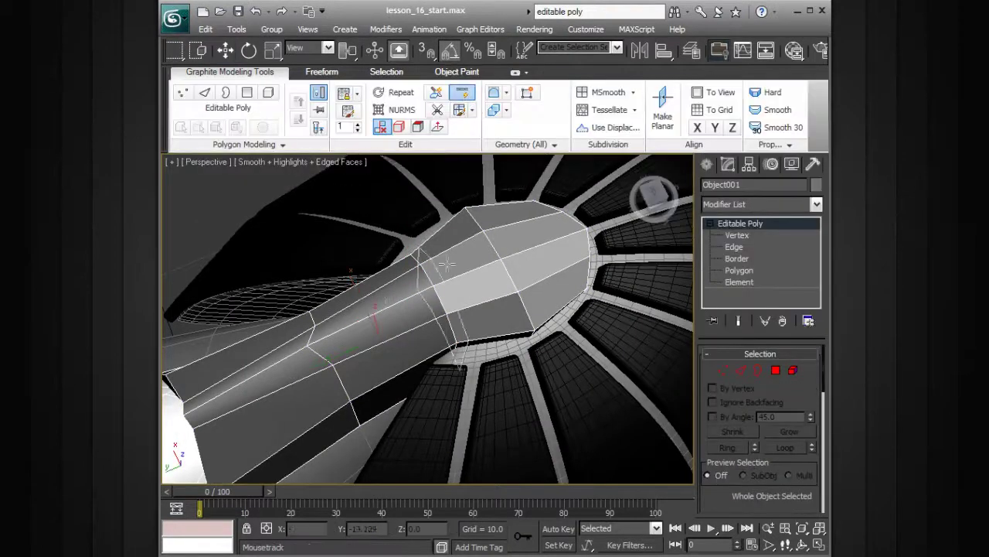
right_click(504, 293)
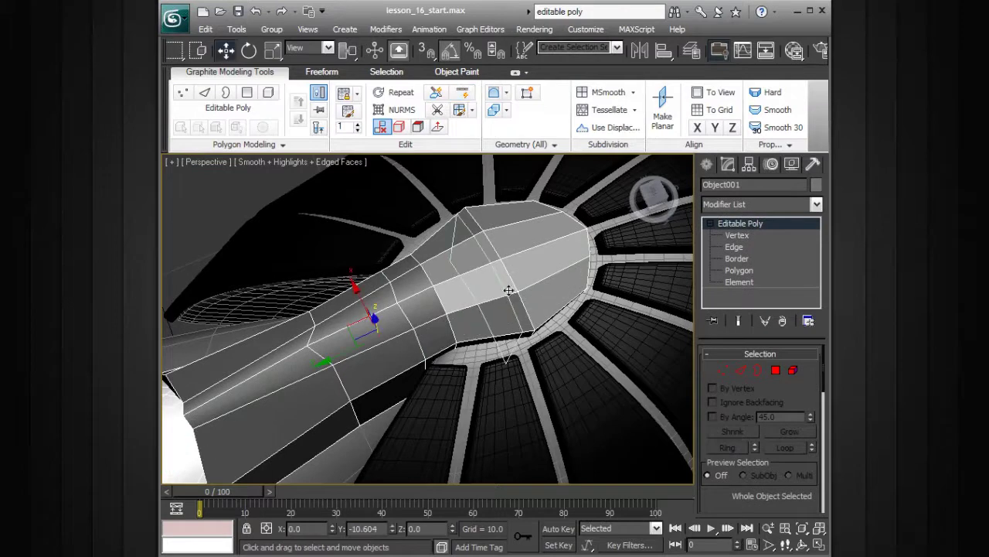
Select the seven vertices of the new edge loop, scale them slightly inward along X and leave vertex editing.
alt+middle_drag(528, 294, 490, 293)
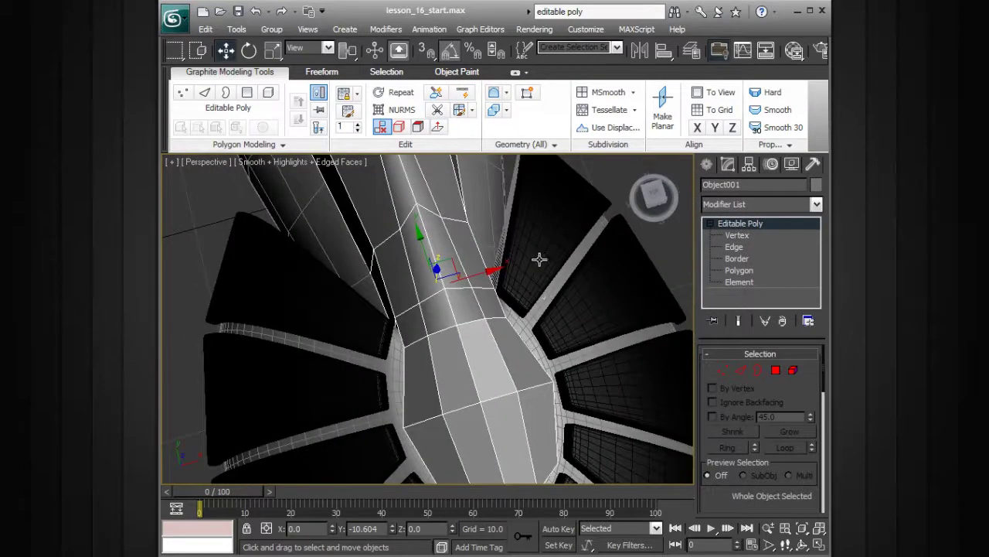
key(alt+w)
middle_drag(334, 166, 337, 237)
key(e)
key(r)
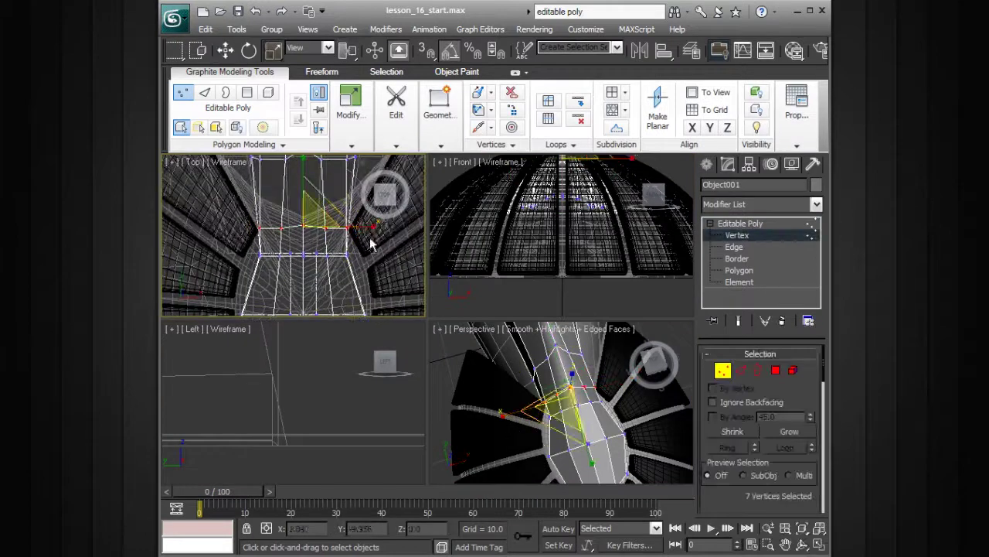
drag(368, 227, 362, 227)
middle_drag(363, 249, 364, 301)
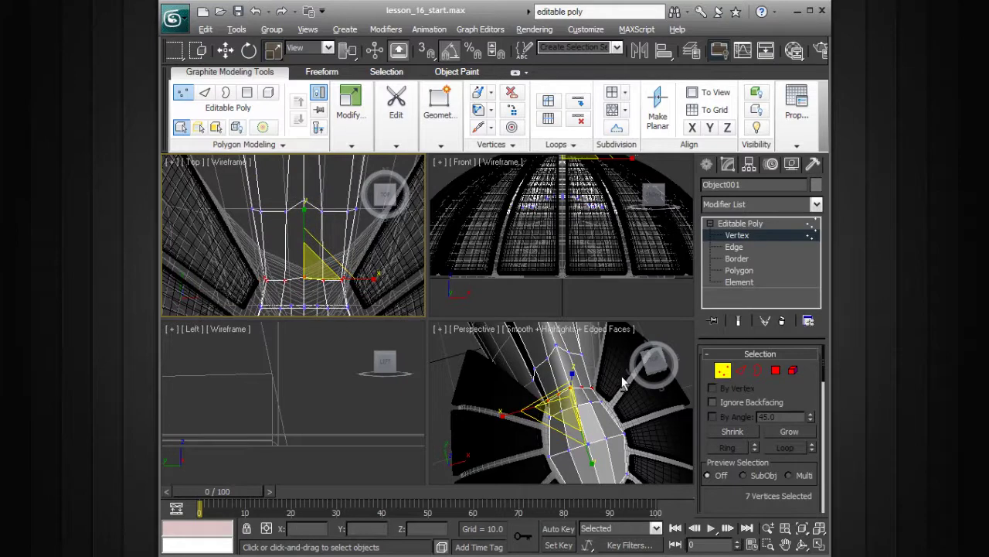
key(alt+w)
key(alt+w)
right_click(673, 334)
key(alt+w)
click(752, 224)
Preview NURMS subdivision on the spine from its Subdivision Surface settings and turn it off again.
alt+middle_drag(512, 300, 547, 319)
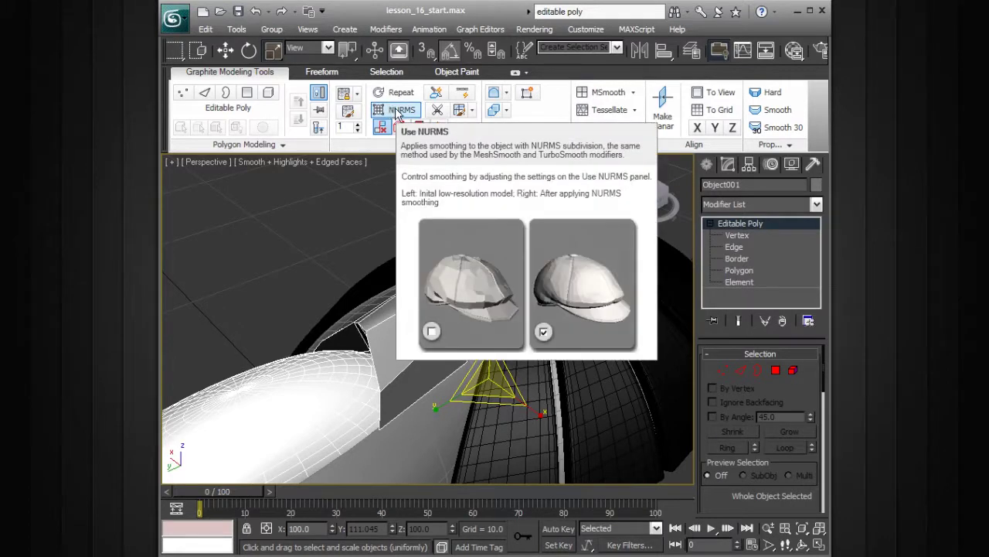
click(788, 354)
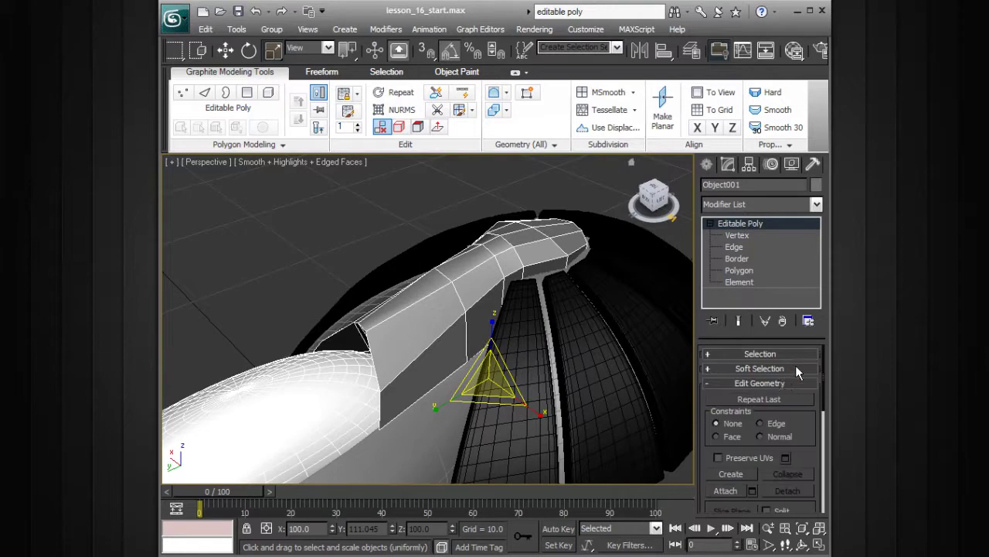
click(773, 383)
click(772, 398)
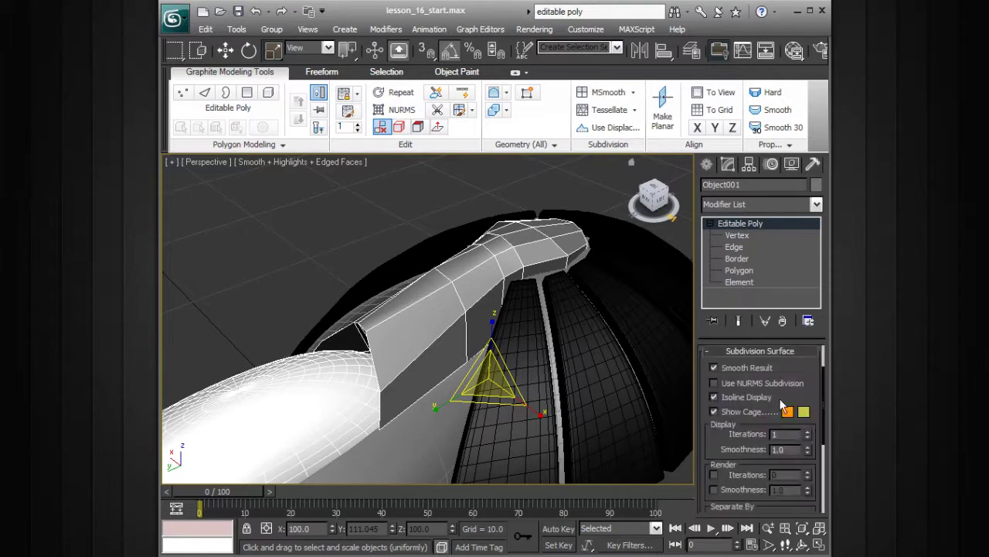
click(715, 382)
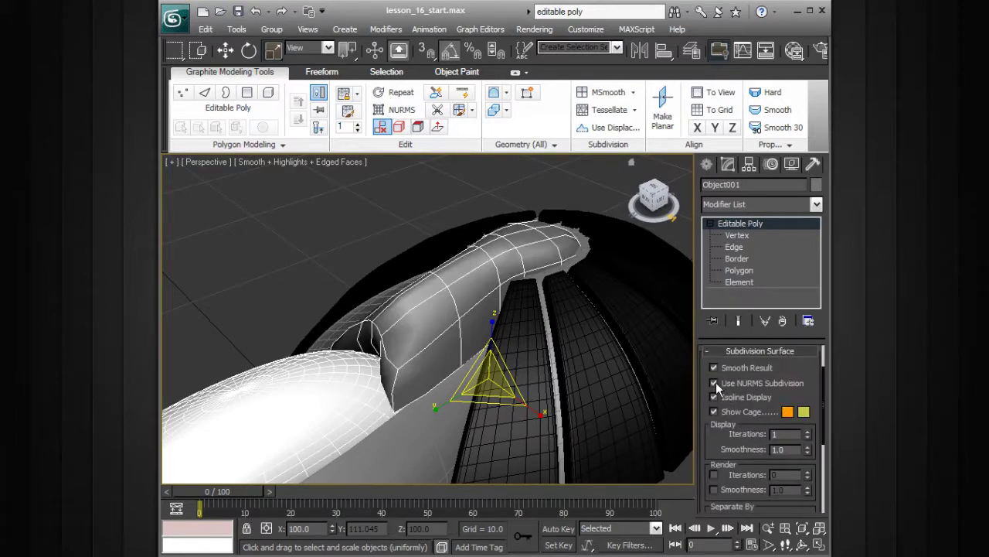
click(715, 382)
click(714, 382)
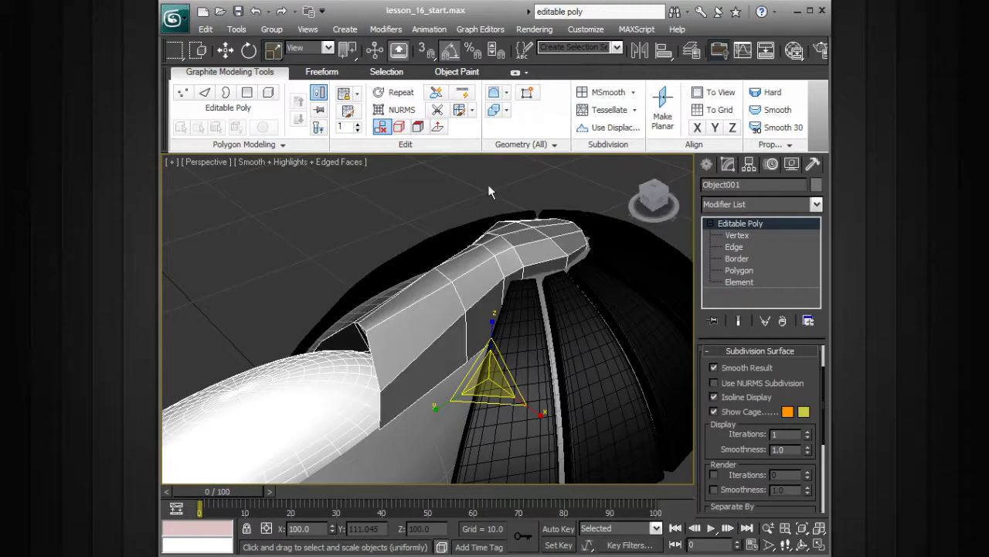
Enable NURMS subdivision on the spine with 2 iterations and compare the smoothed shape with the unsmoothed mesh.
click(394, 110)
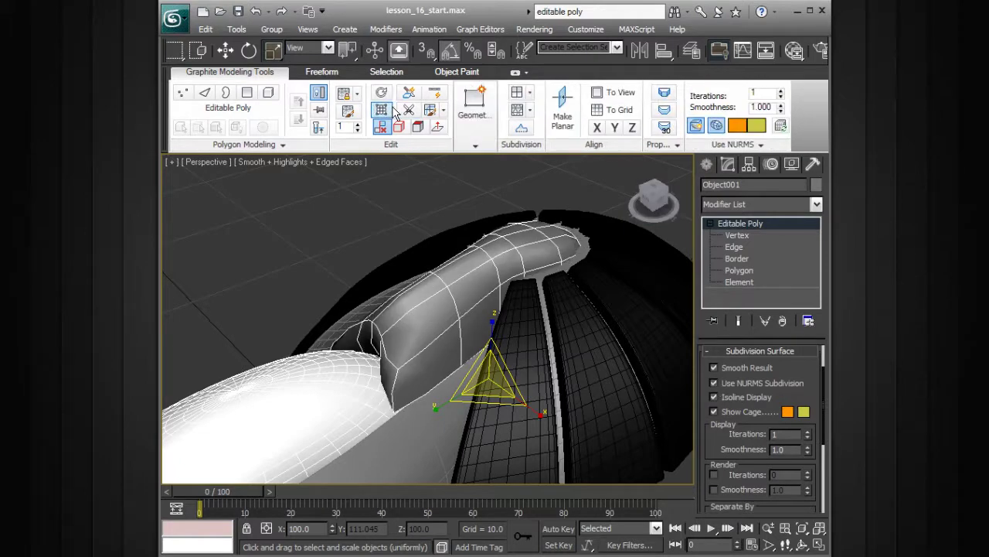
click(781, 92)
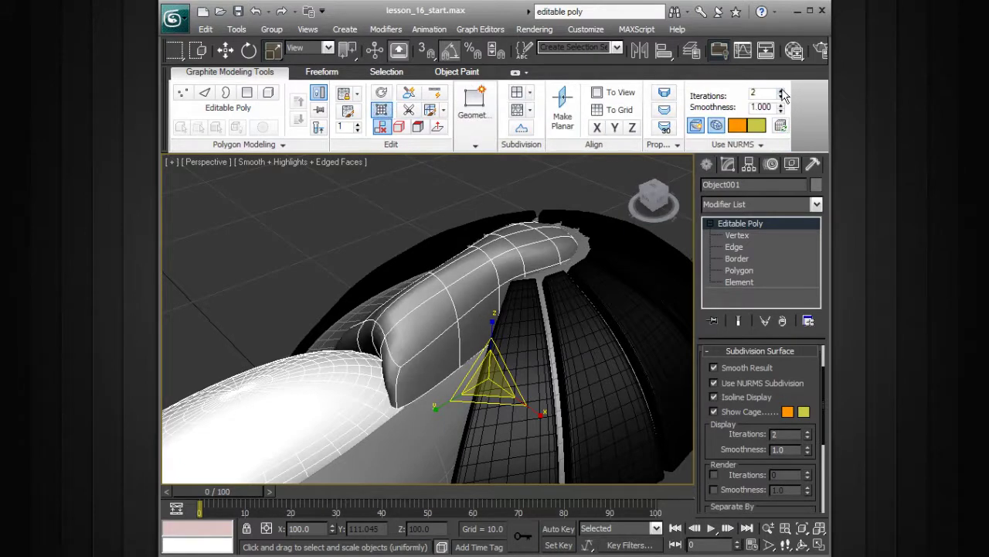
alt+middle_drag(505, 224, 427, 308)
alt+middle_drag(508, 297, 499, 274)
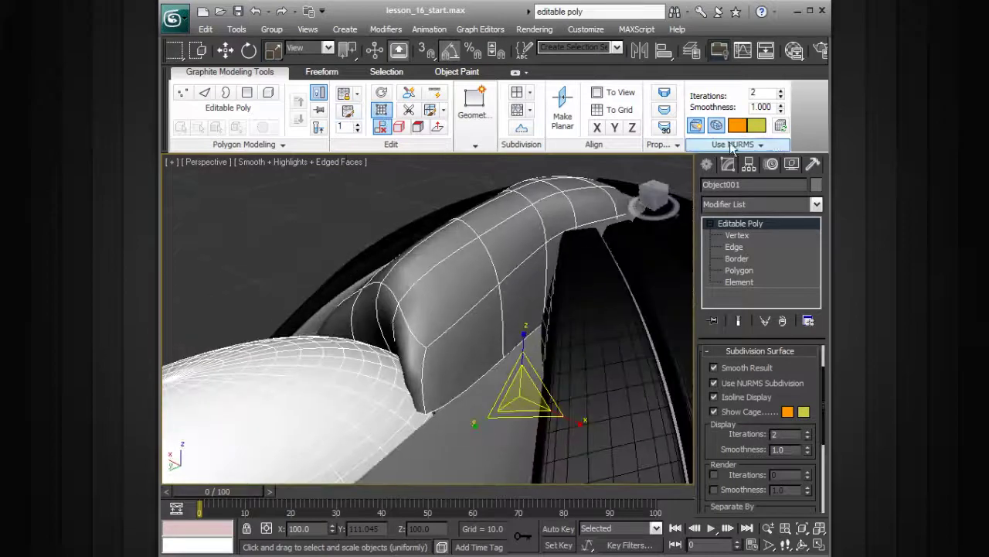
click(715, 382)
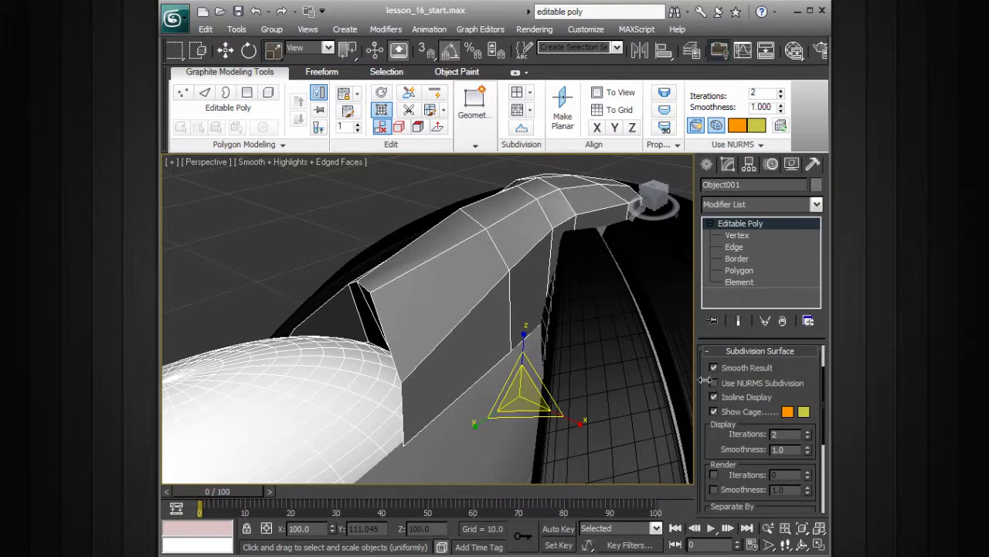
click(385, 111)
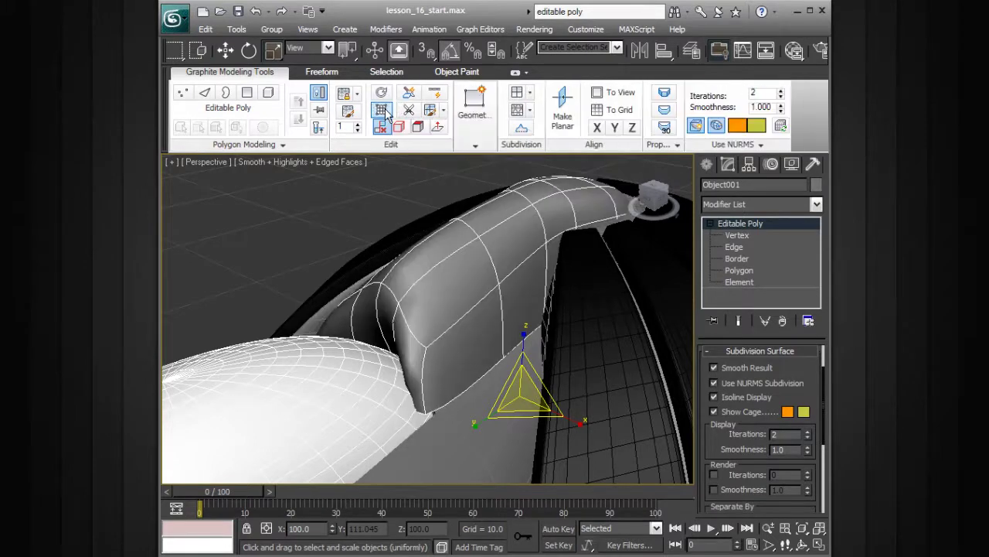
Turn off NURMS on the spine and insert SwiftLoop edge loops close to its front opening and along its lower side edge.
click(384, 112)
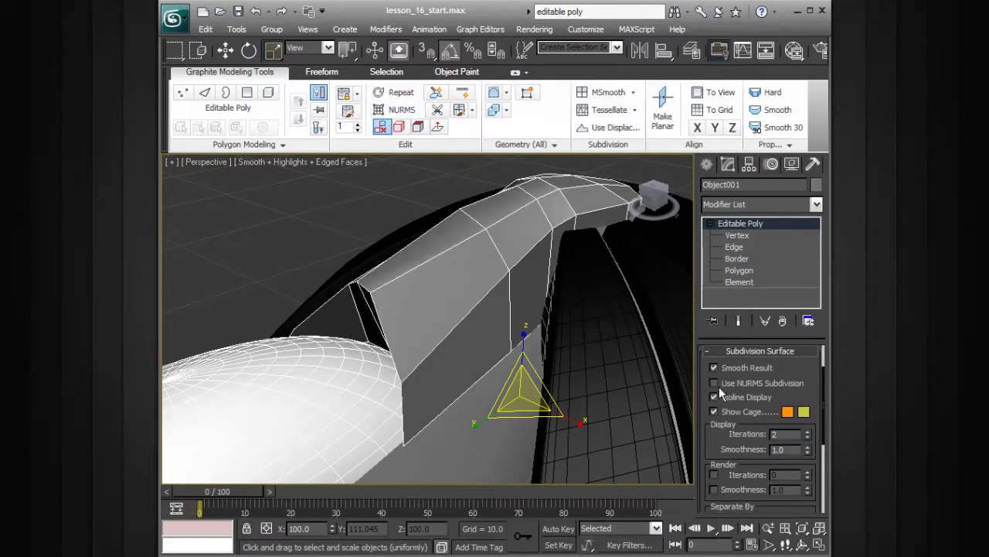
mouse_move(471, 324)
alt+middle_down()
mouse_move(464, 320)
mouse_move(474, 316)
mouse_move(451, 317)
mouse_move(477, 318)
mouse_move(463, 331)
mouse_move(472, 324)
alt+middle_up()
click(462, 92)
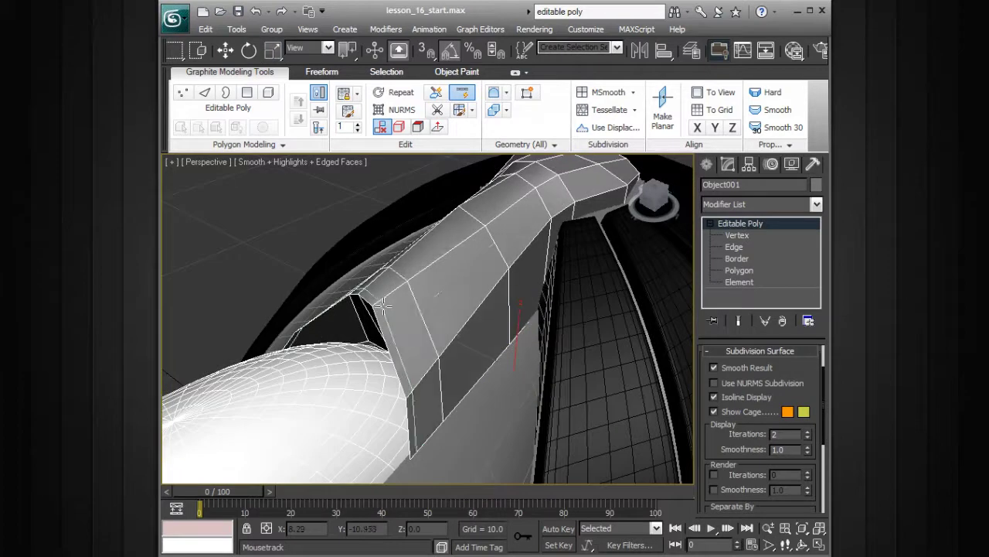
alt+middle_drag(379, 294, 480, 297)
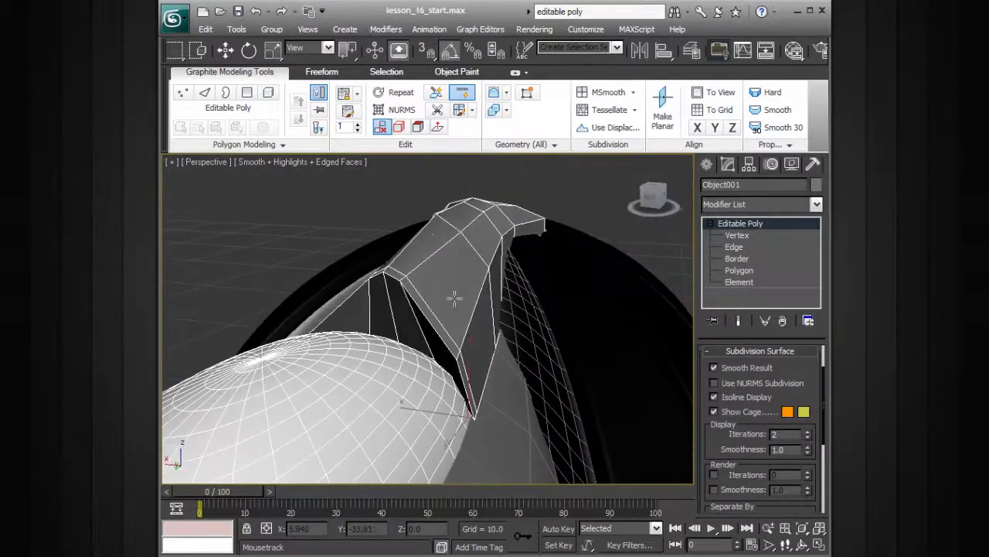
alt+middle_drag(417, 293, 541, 256)
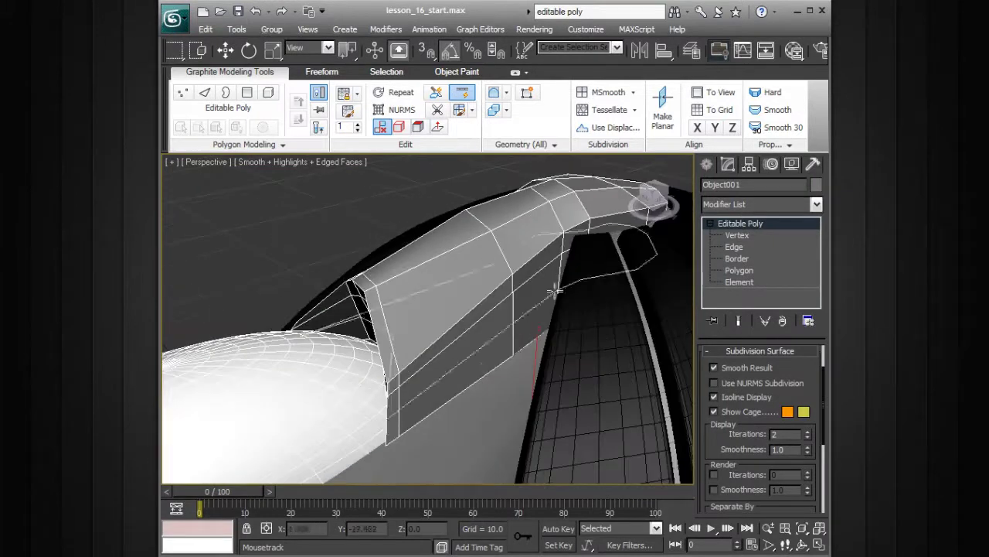
click(748, 223)
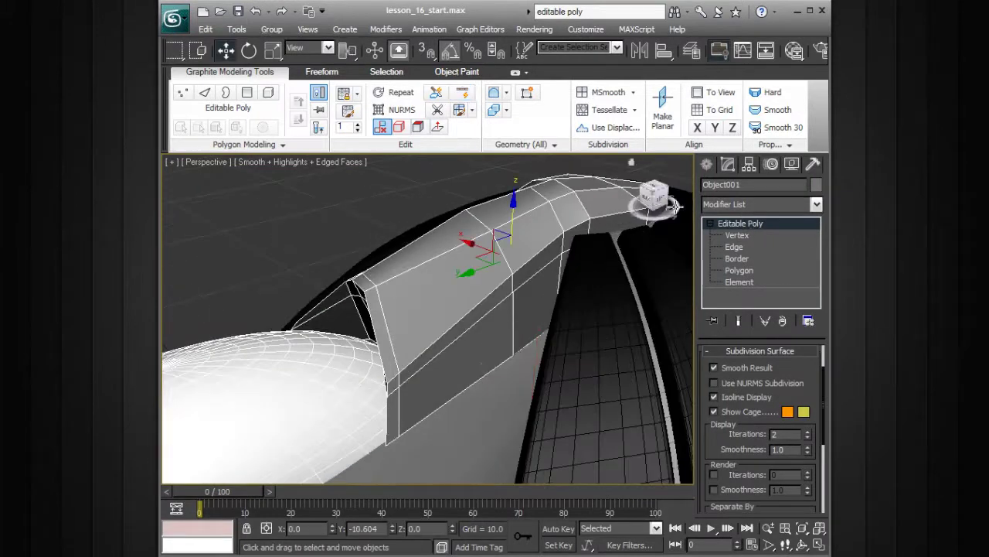
Preview the spine with NURMS subdivision and without edged faces, and turn the subdivision off again.
click(394, 109)
alt+middle_drag(499, 227, 504, 219)
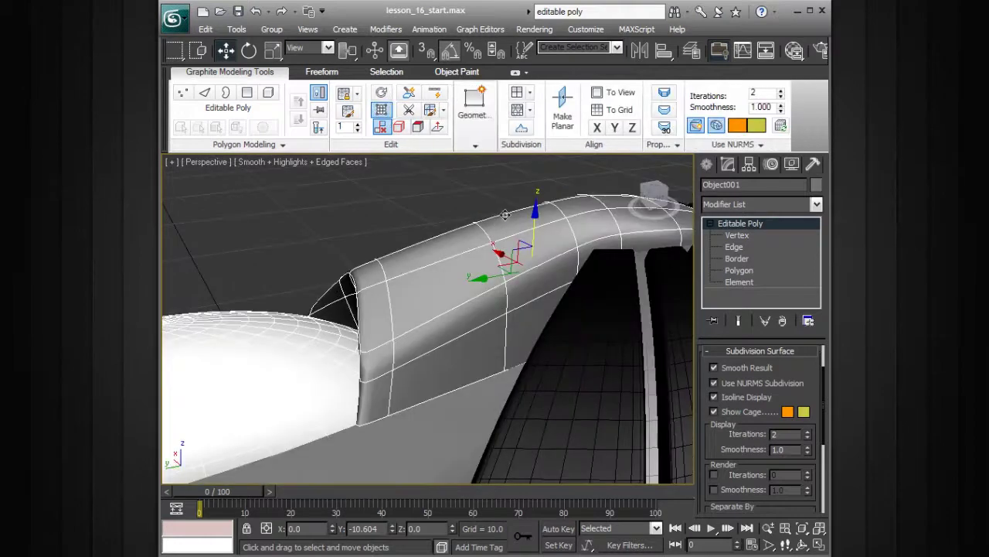
alt+middle_drag(470, 256, 492, 317)
key(F4)
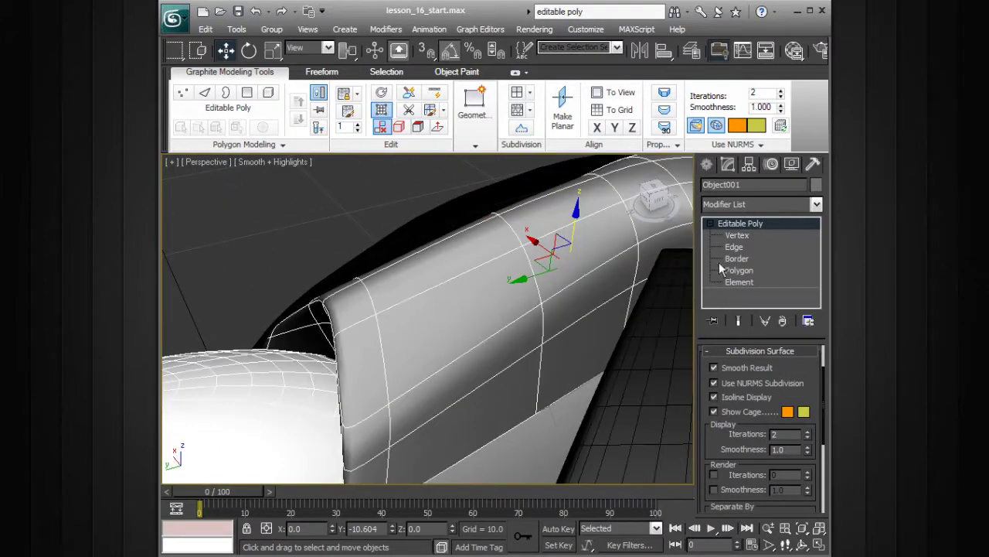
click(383, 111)
Select the four vertices flanking the centreline on the spine's top front rim and scale them inward along X.
alt+middle_drag(551, 234, 478, 240)
click(736, 235)
scroll(429, 305, up, 4)
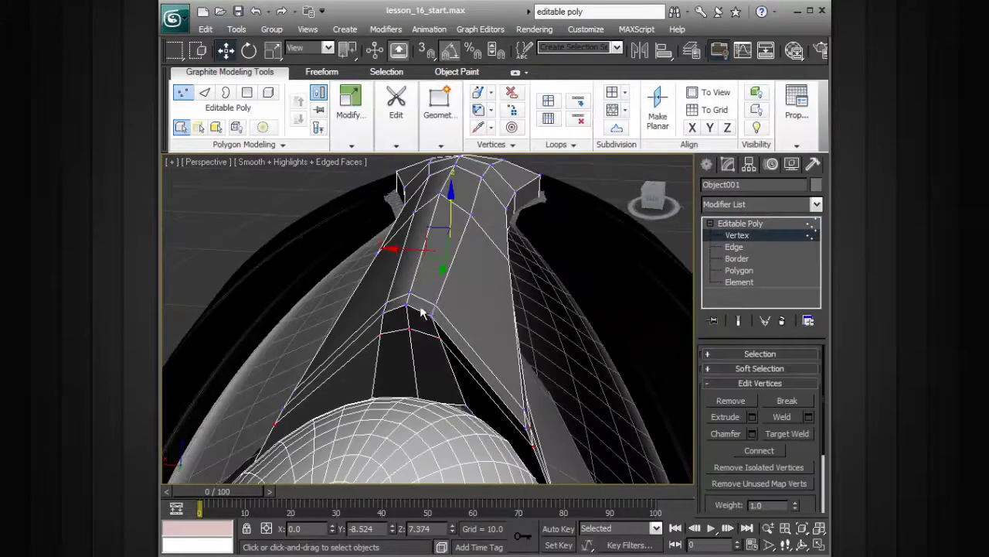
click(361, 292)
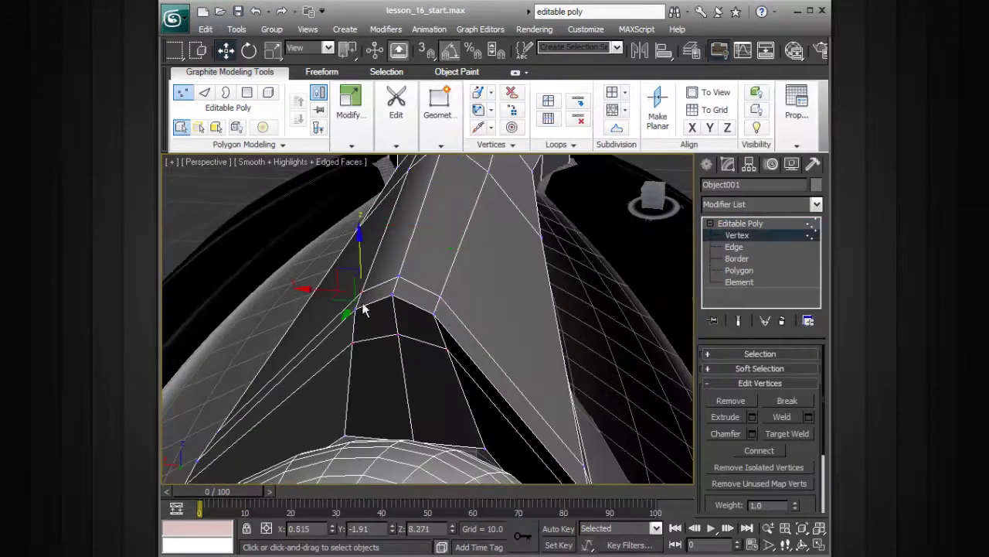
click(439, 295)
key(q)
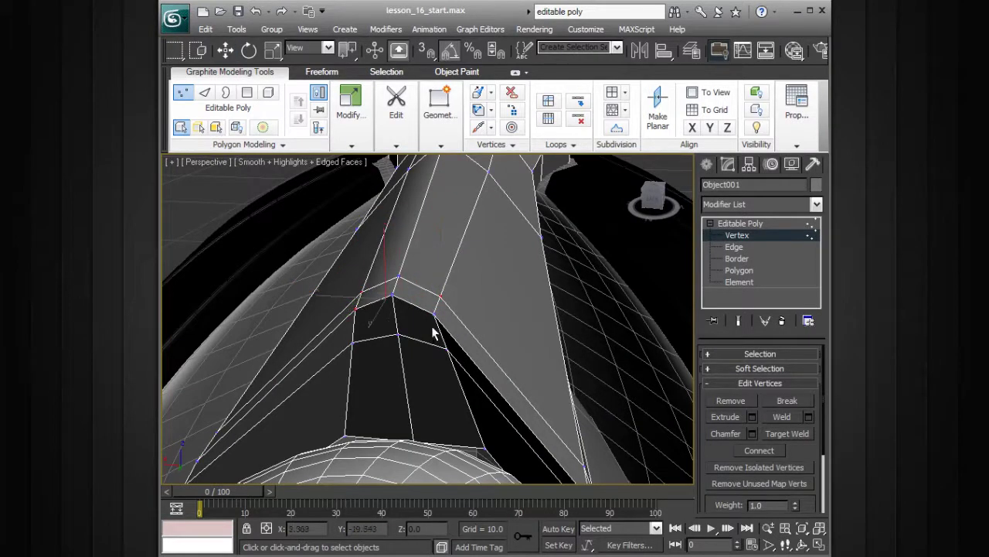
key(r)
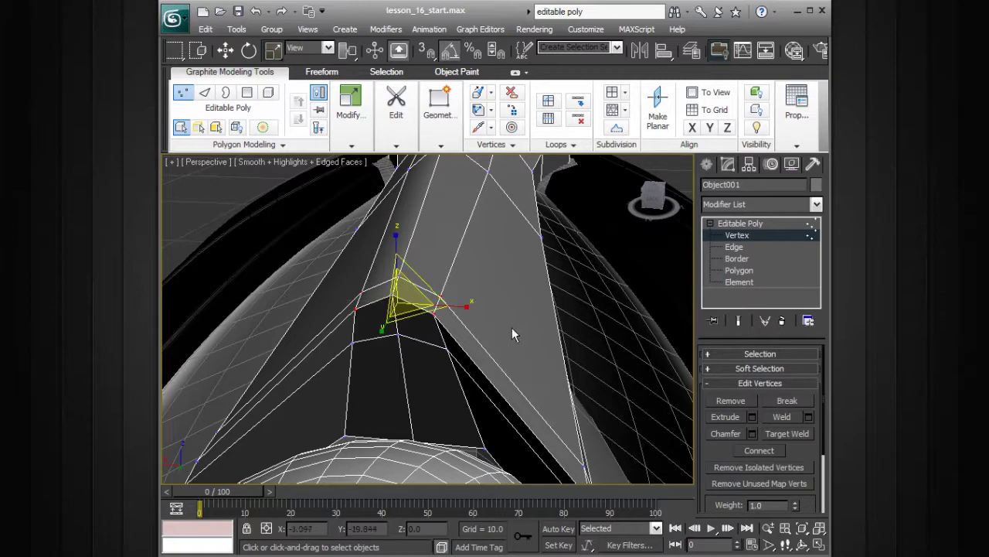
drag(464, 307, 419, 306)
Raise the four front rim vertices slightly along Z and scale them down a little more.
alt+middle_drag(468, 309, 402, 283)
key(w)
drag(320, 219, 321, 205)
alt+middle_drag(380, 257, 470, 275)
key(r)
drag(473, 282, 467, 279)
alt+middle_drag(467, 280, 499, 358)
Select the two vertices flanking the centreline on the spine's middle row, raise them along Z and leave vertex editing.
click(488, 287)
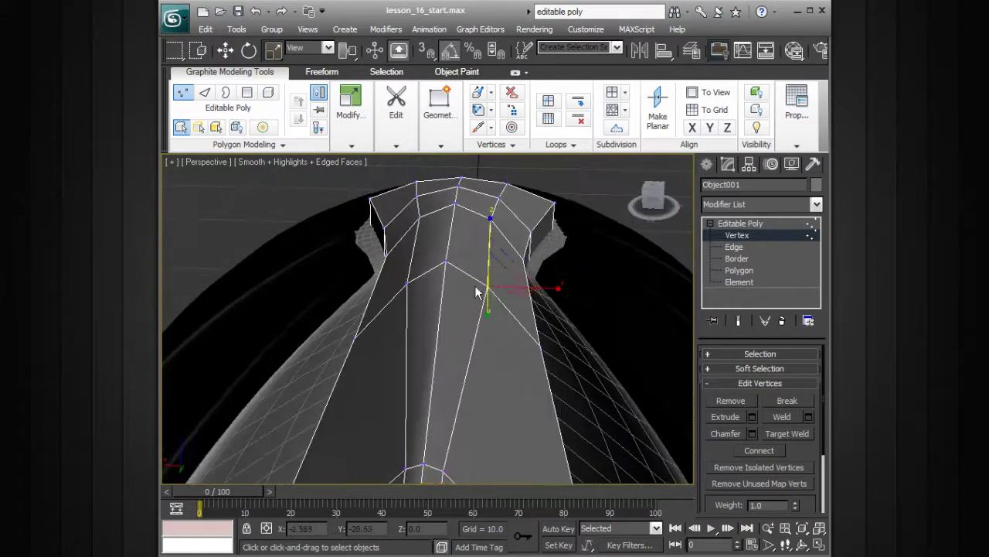
ctrl+click(405, 283)
alt+middle_drag(459, 283, 487, 263)
key(w)
drag(493, 259, 495, 235)
alt+middle_drag(494, 239, 546, 282)
click(738, 224)
Enable NURMS subdivision on the spine, deselect it and hide the edged faces to inspect the smoothed shape.
alt+middle_drag(649, 285, 576, 305)
scroll(576, 305, down, 1)
click(392, 112)
click(475, 210)
alt+middle_drag(476, 210, 504, 346)
key(F4)
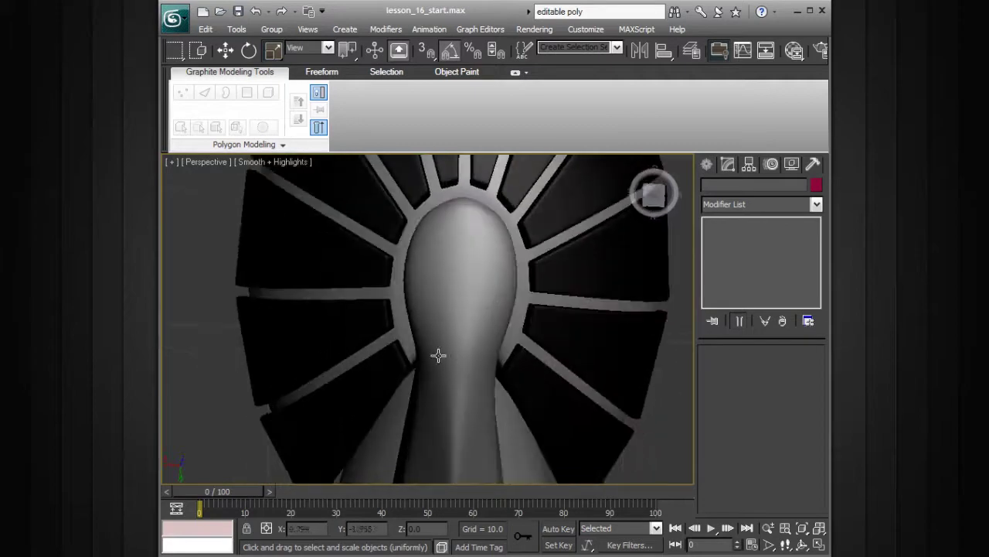
alt+middle_drag(476, 221, 485, 320)
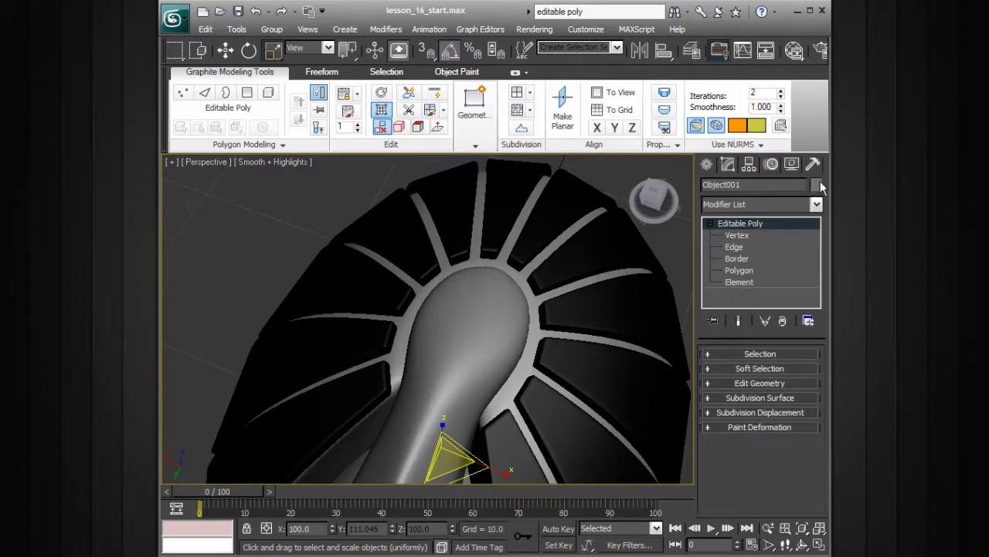
Set the spine's object colour to black and examine its front end beside the canopy.
click(816, 185)
double_click(608, 322)
click(673, 262)
alt+middle_drag(673, 261, 569, 255)
scroll(541, 286, down, 4)
alt+middle_drag(521, 311, 430, 266)
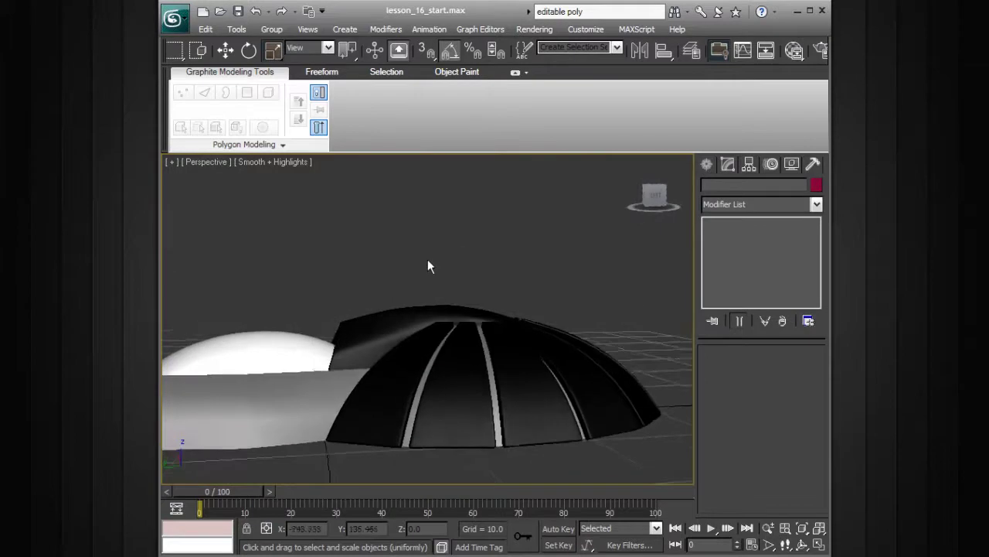
scroll(442, 263, up, 4)
click(412, 292)
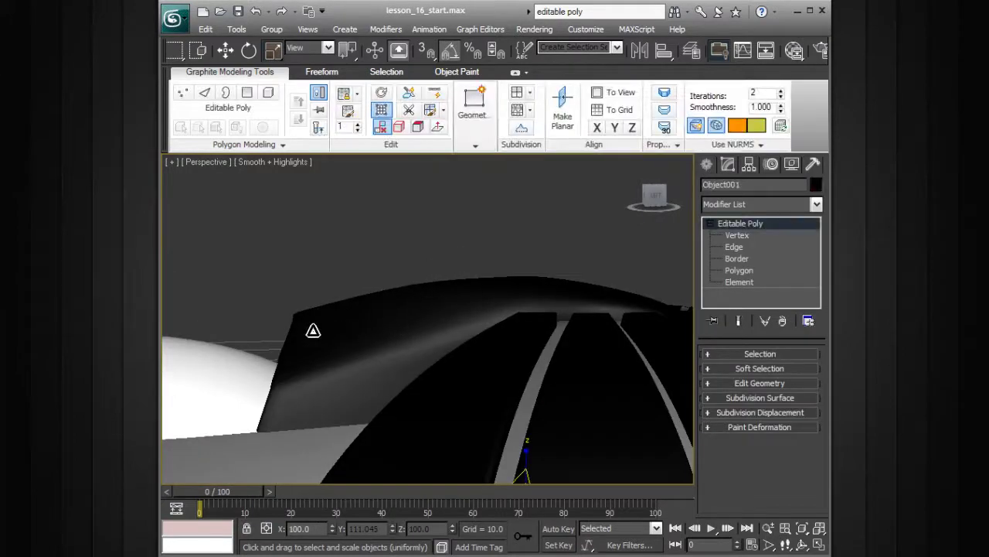
alt+middle_drag(316, 347, 504, 276)
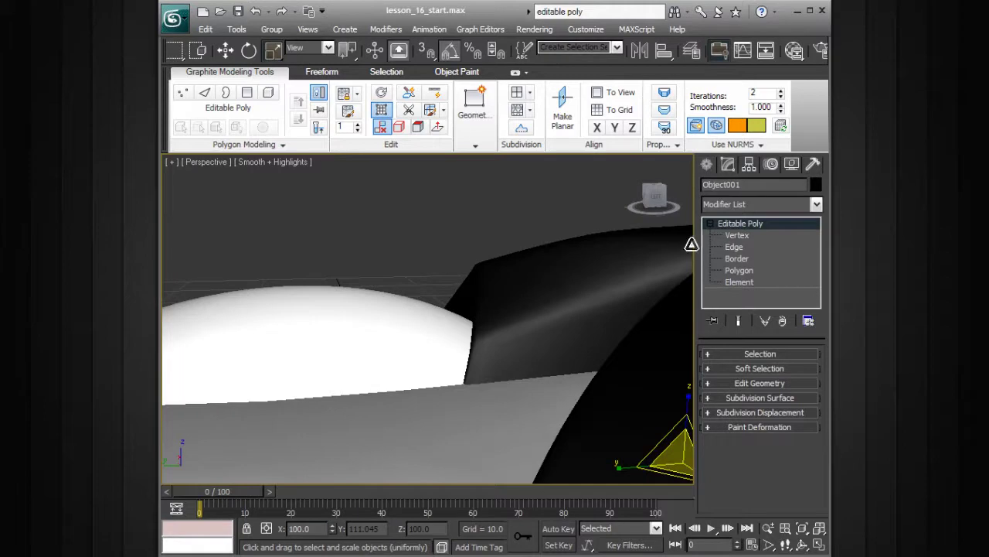
click(538, 224)
Show edged faces again and raise the top vertices at the spine's front end along Z.
key(F4)
click(559, 256)
alt+middle_drag(580, 257, 504, 262)
click(729, 233)
alt+middle_drag(457, 292, 532, 271)
key(w)
drag(500, 236, 500, 189)
Select the top vertices of the spine's middle row and raise them about 0.47 along Z to straighten the upper profile.
alt+middle_drag(566, 207, 538, 231)
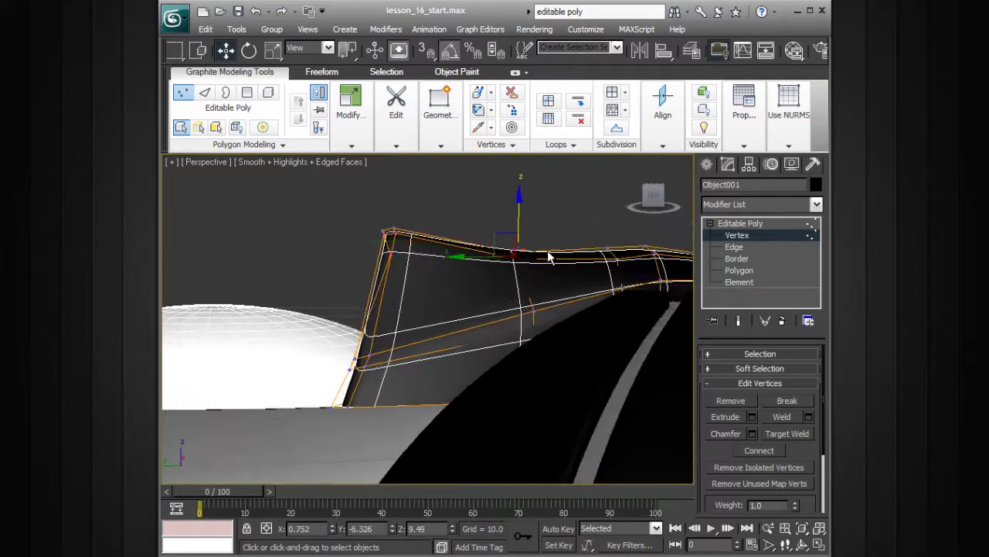
key(ctrl+z)
ctrl+drag(481, 303, 483, 301)
key(ctrl+z)
drag(403, 273, 419, 200)
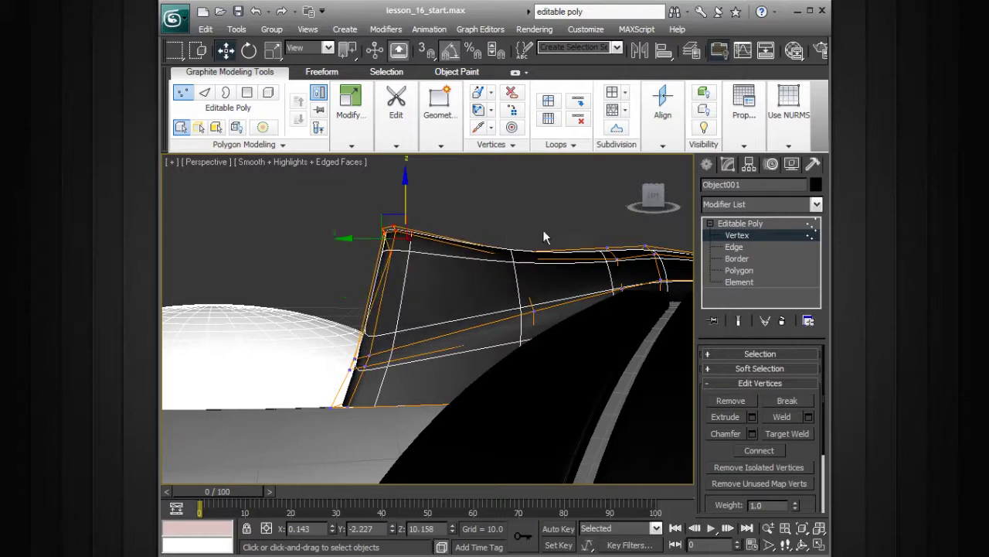
drag(517, 228, 520, 214)
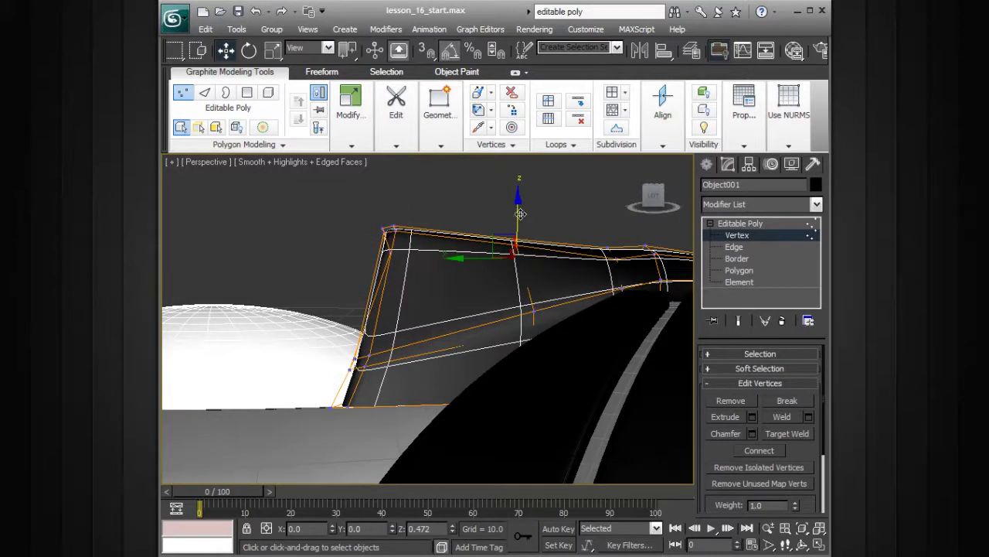
scroll(453, 263, down, 2)
Move the side-edge vertices at the spine's front opening slightly back and up, leave vertex editing and deselect the spine.
drag(418, 288, 379, 331)
drag(323, 360, 322, 360)
alt+middle_drag(324, 362, 381, 361)
drag(330, 349, 342, 345)
drag(389, 297, 389, 283)
alt+middle_drag(414, 295, 471, 307)
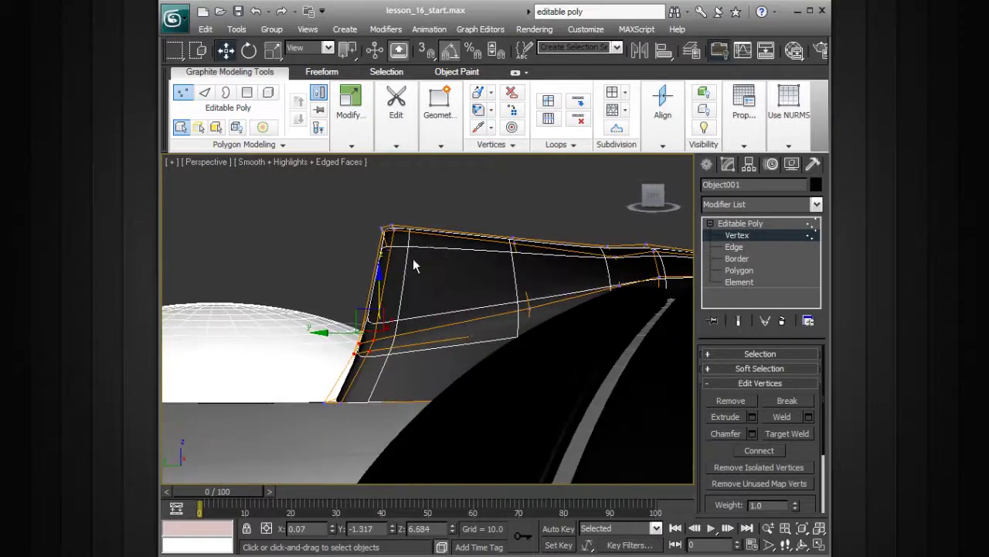
click(729, 222)
click(386, 216)
alt+middle_drag(382, 281, 525, 302)
scroll(427, 288, down, 2)
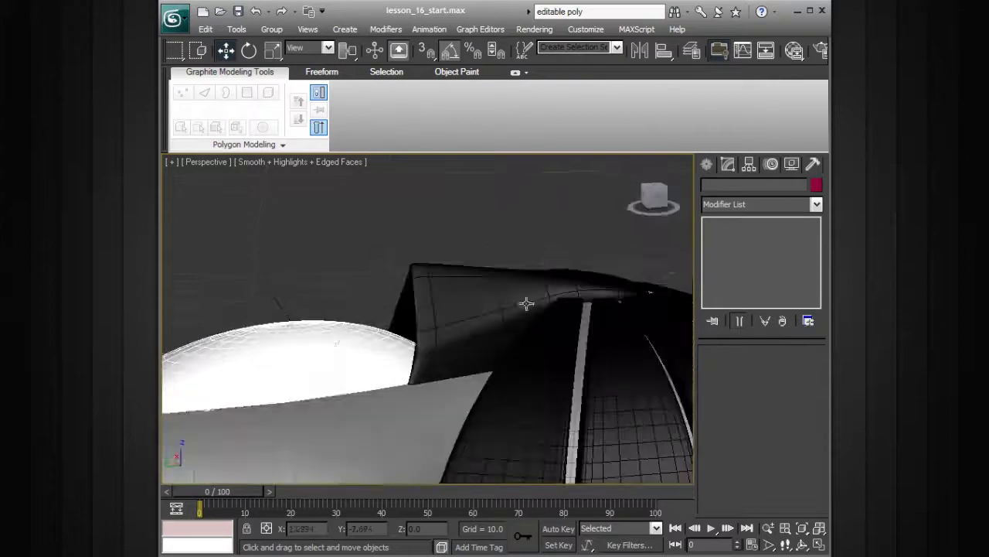
Edit the canopy's FFD 4x4x4 control points, moving the upper rear ones up and back toward the spine.
click(335, 347)
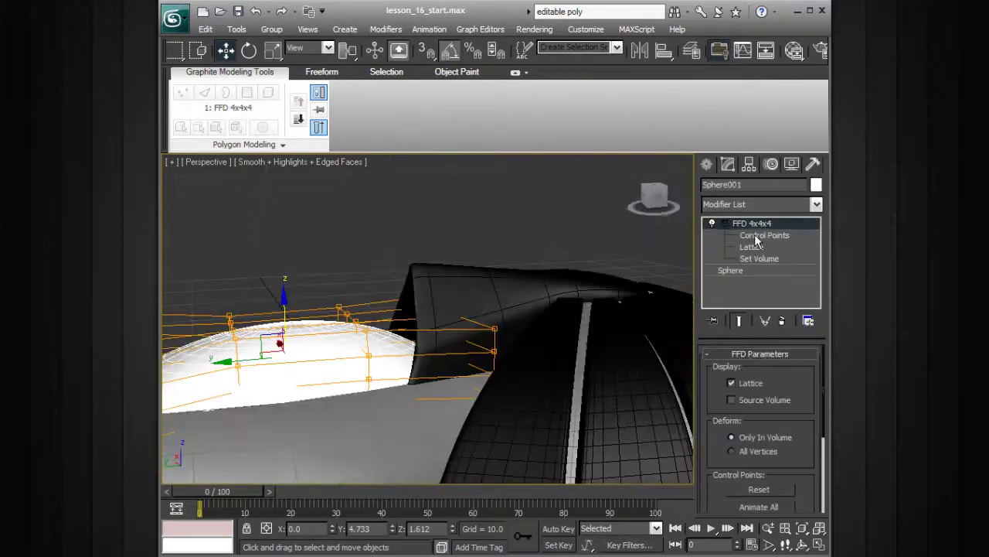
click(754, 236)
alt+middle_drag(464, 317, 471, 275)
drag(471, 275, 438, 306)
alt+middle_drag(428, 322, 458, 288)
drag(453, 274, 454, 237)
drag(403, 269, 475, 265)
alt+middle_drag(487, 301, 476, 306)
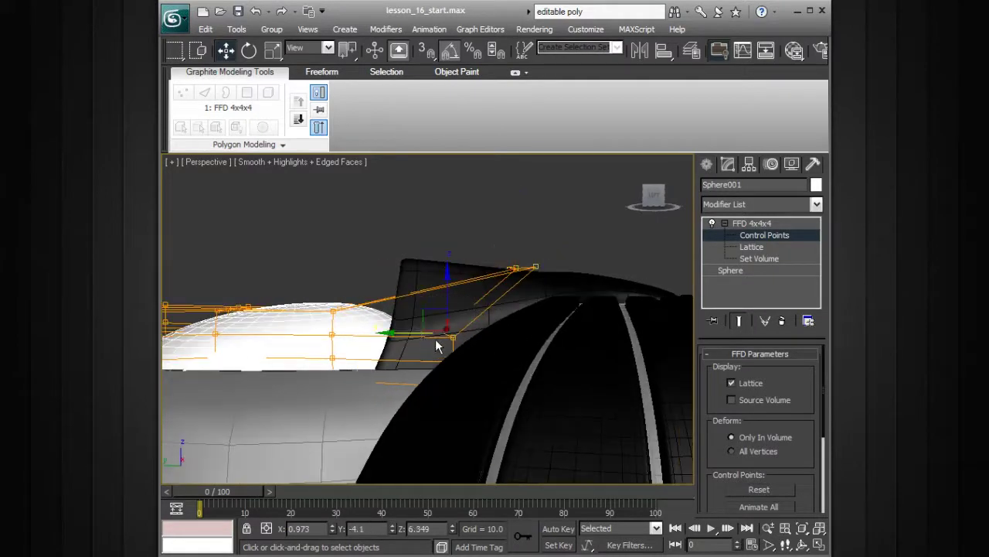
Try to reposition the lower rear control points of the canopy's lattice and undo the changes.
drag(496, 290, 473, 341)
middle_drag(472, 335, 418, 310)
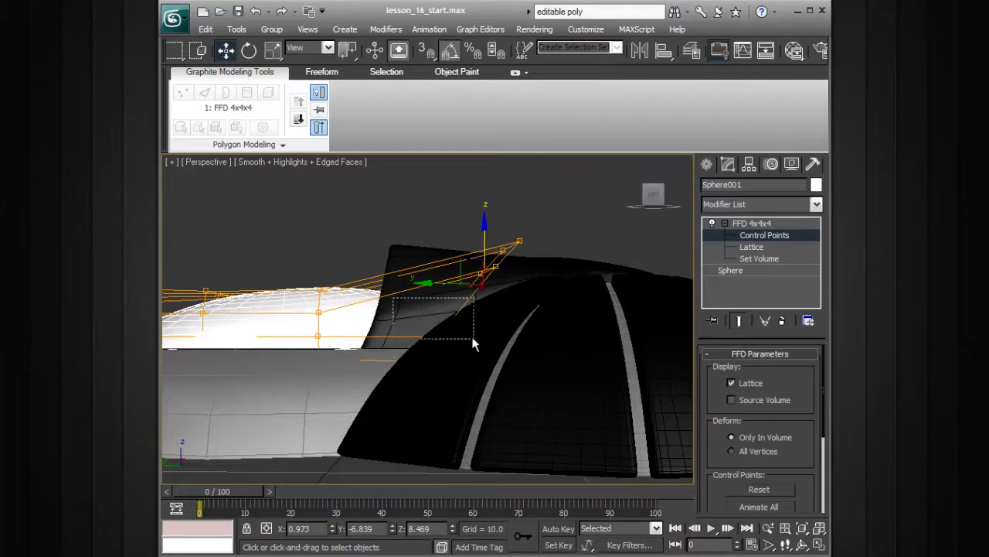
alt+middle_drag(485, 348, 467, 346)
drag(448, 295, 408, 318)
alt+middle_drag(432, 313, 588, 332)
key(ctrl+z)
key(ctrl+z)
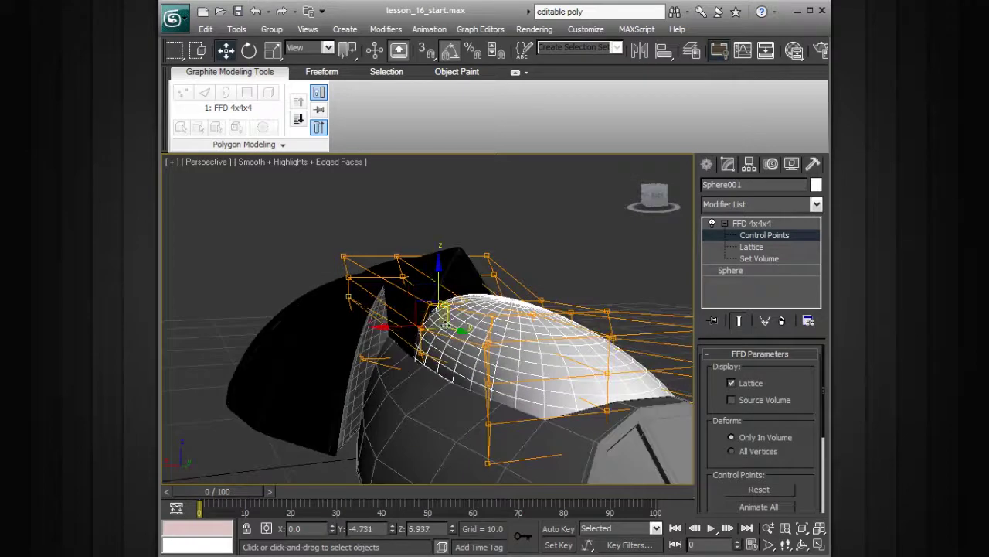
Switch the viewport to Wireframe and move the canopy's lower rear control points along Y toward the dome.
alt+middle_drag(429, 321, 554, 239)
drag(422, 417, 421, 419)
alt+middle_drag(425, 410, 371, 263)
click(303, 163)
click(319, 204)
alt+middle_drag(529, 281, 435, 365)
drag(398, 338, 424, 338)
alt+middle_drag(442, 373, 453, 354)
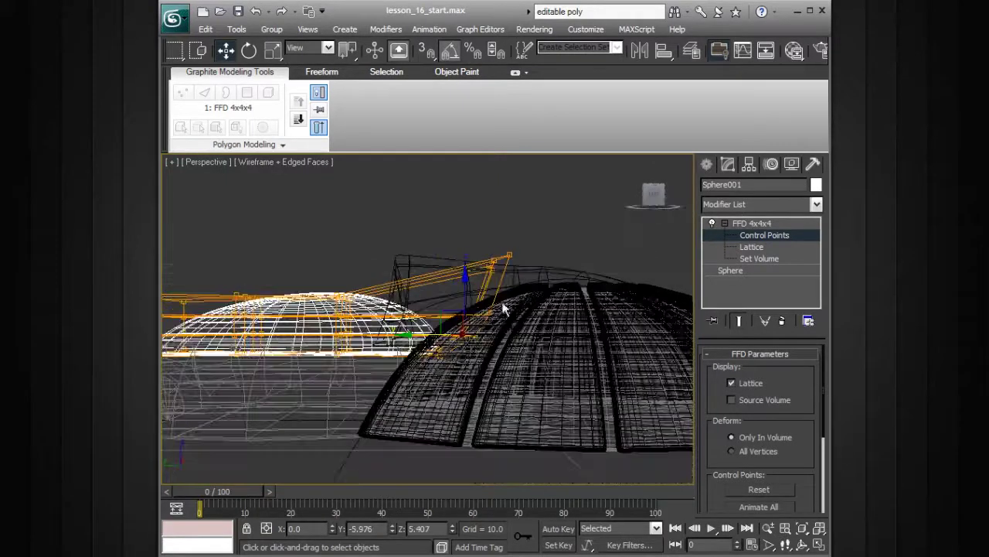
Raise the canopy's middle rear control points along Z and restore Smooth + Highlights shading.
alt+middle_drag(472, 319, 476, 331)
drag(479, 291, 478, 268)
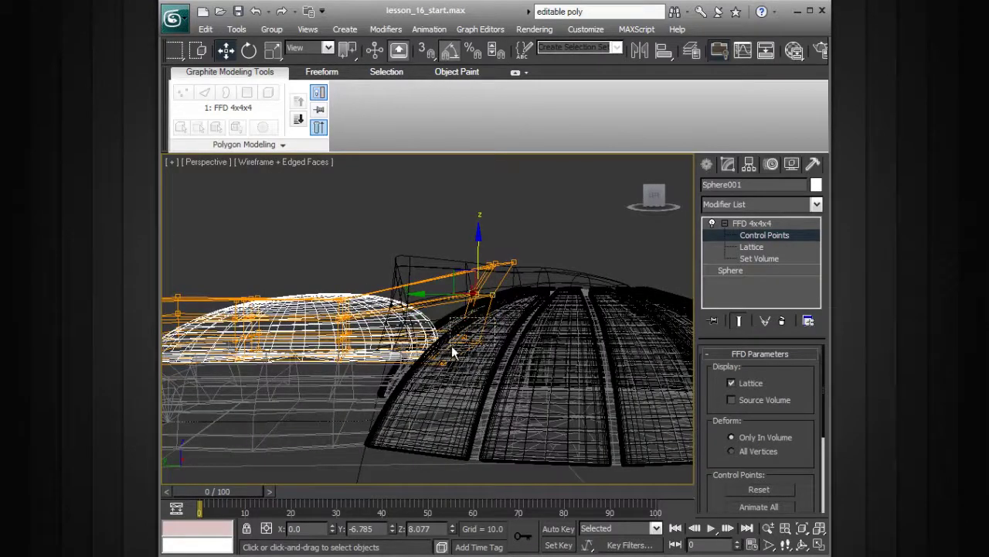
drag(467, 308, 451, 312)
click(263, 161)
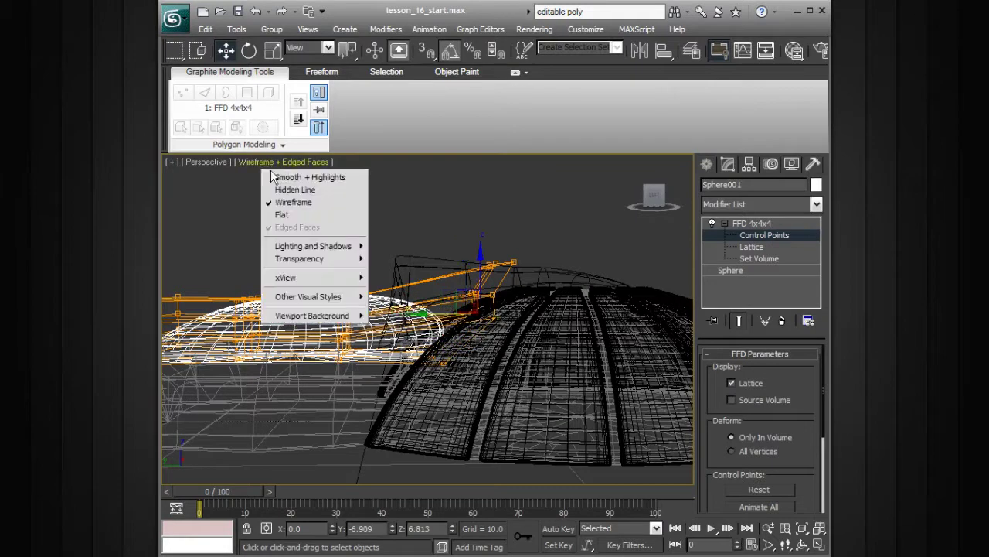
click(279, 175)
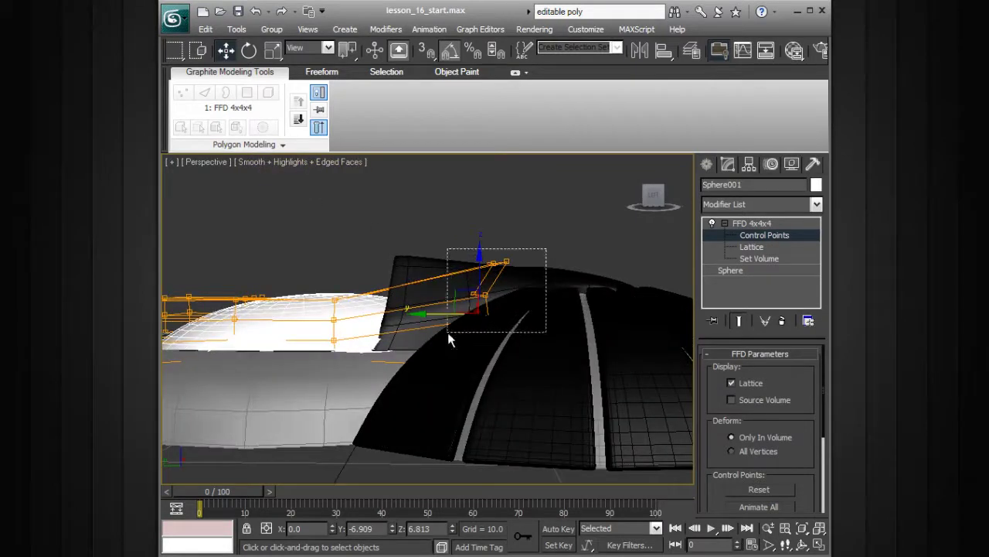
Select the canopy's rear control points together, raise them along Z and scale them slightly inward.
drag(453, 337, 501, 334)
drag(487, 262, 487, 239)
alt+middle_drag(488, 239, 501, 275)
key(r)
drag(524, 262, 503, 260)
alt+middle_drag(503, 261, 353, 276)
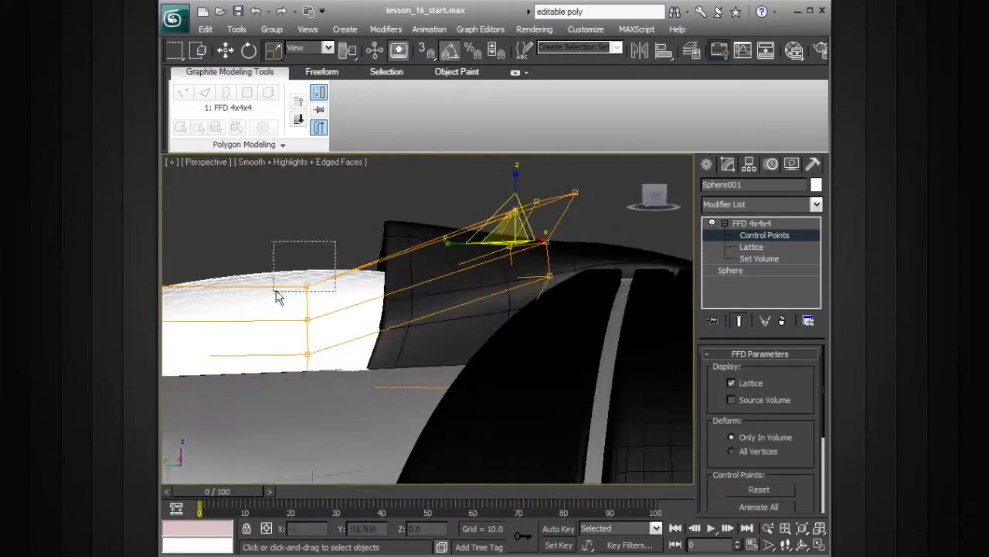
Select the upper control points of the next row ahead on the canopy and raise them slightly along Z.
drag(282, 288, 277, 295)
alt+middle_drag(289, 285, 307, 296)
key(e)
key(w)
drag(303, 259, 302, 242)
Adjust the canopy's rear control points beside the spine and scale them slightly to refine the fit.
alt+middle_drag(480, 255, 441, 251)
drag(489, 258, 468, 222)
alt+middle_drag(469, 222, 568, 259)
alt+middle_drag(469, 325, 421, 323)
key(r)
drag(423, 323, 429, 317)
alt+middle_drag(395, 318, 577, 312)
scroll(503, 313, down, 4)
Deselect everything and hide the edged faces to examine the canopy, spine and dome from above.
click(552, 260)
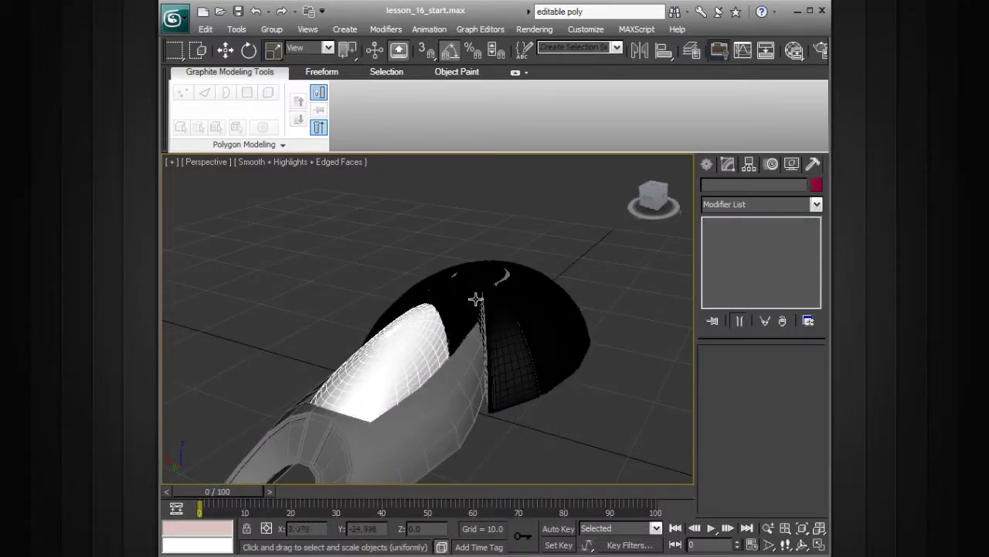
alt+middle_drag(487, 288, 433, 389)
click(426, 405)
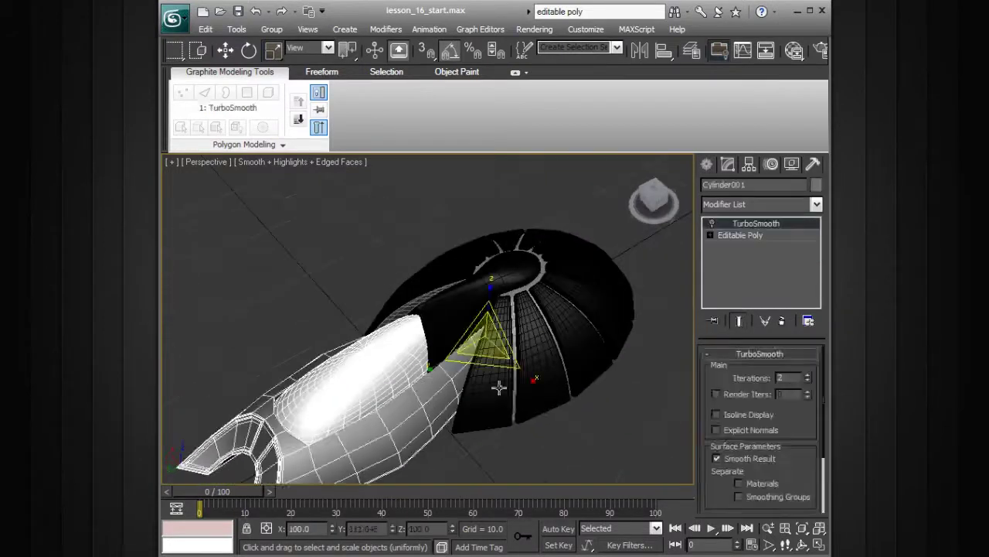
click(616, 369)
alt+middle_drag(613, 370, 489, 399)
key(F4)
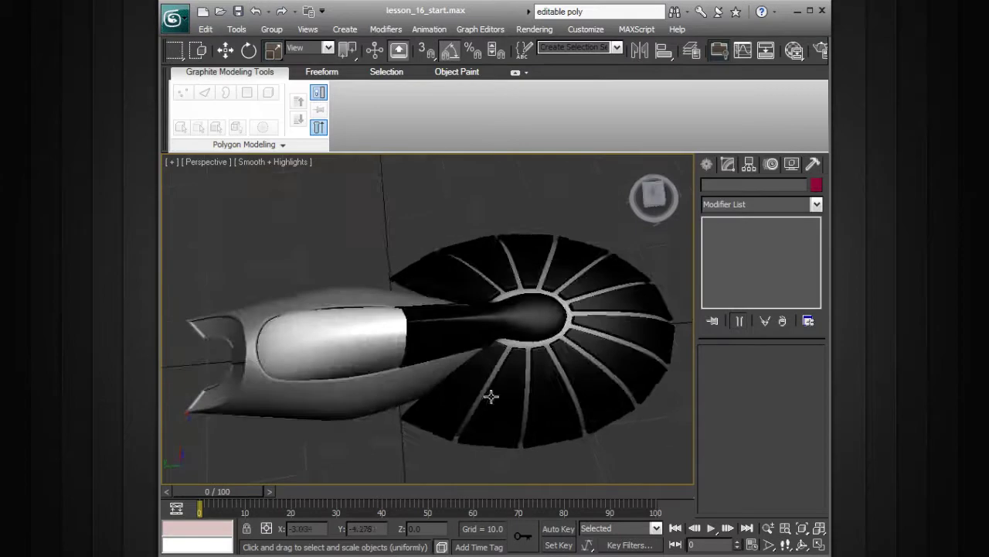
alt+middle_drag(403, 332, 399, 354)
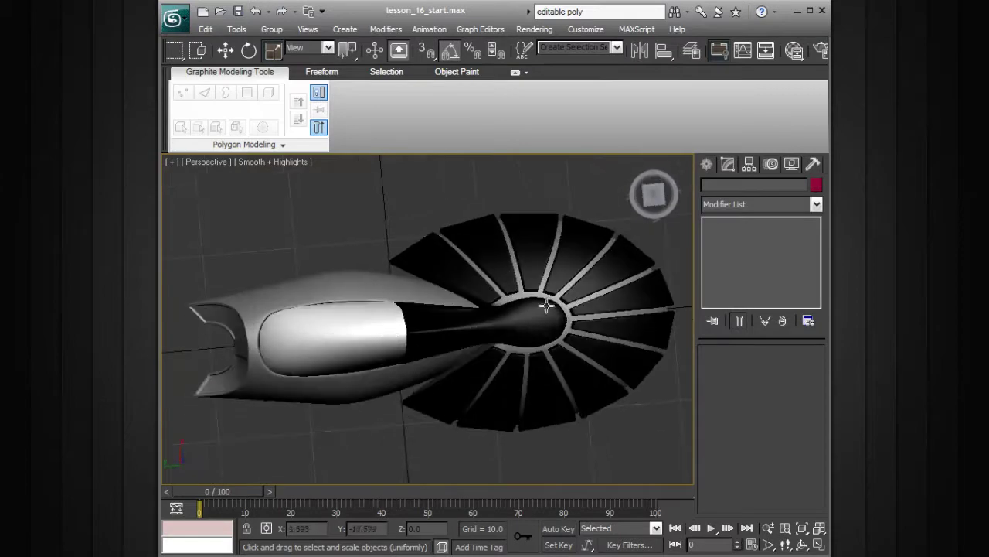
Select the canopy again and activate the control points of its FFD 4x4x4 modifier.
scroll(518, 325, up, 3)
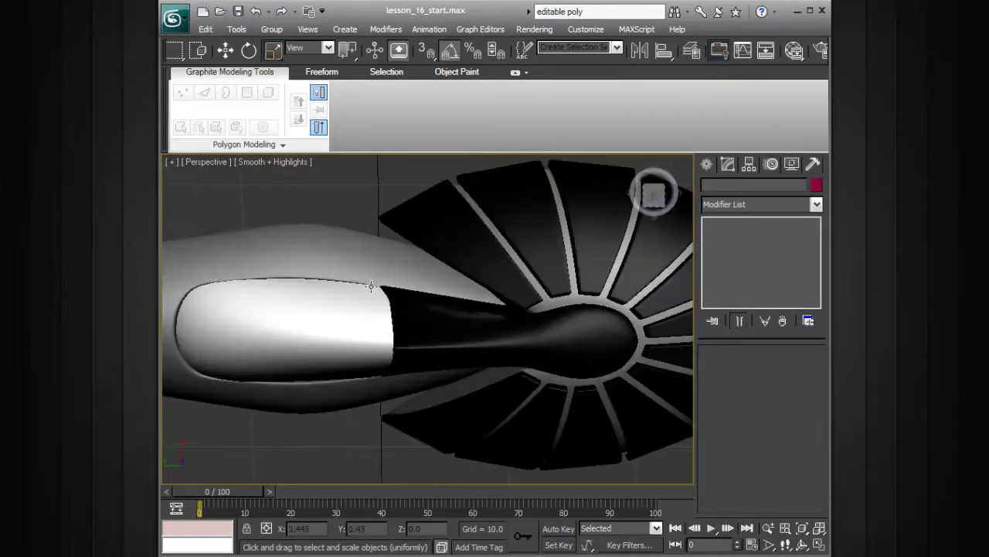
scroll(410, 290, up, 2)
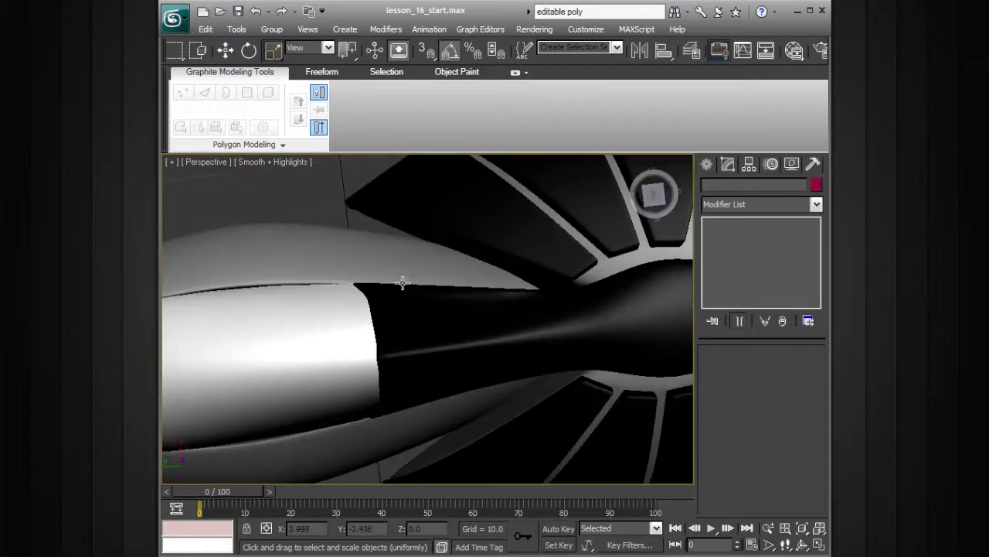
alt+middle_drag(346, 287, 347, 307)
click(347, 307)
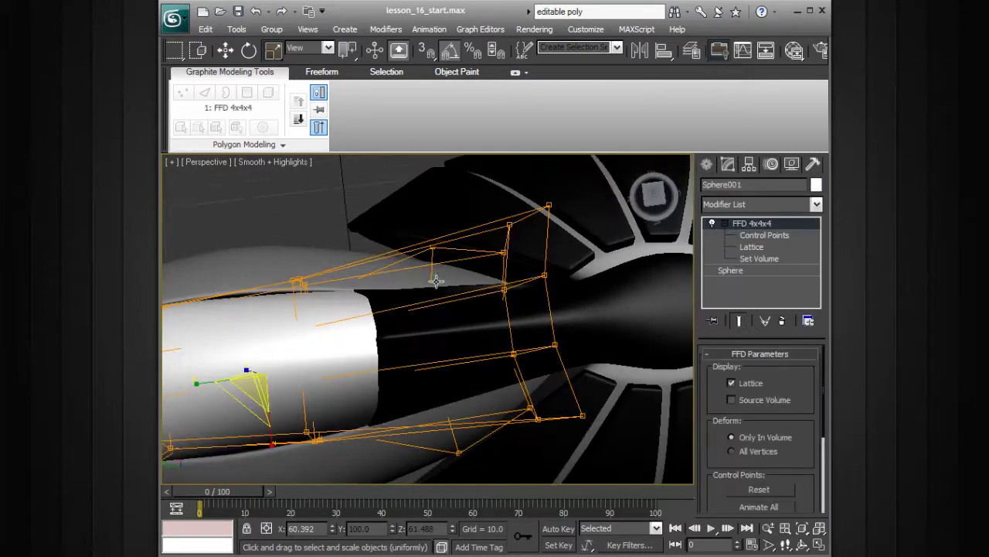
click(263, 466)
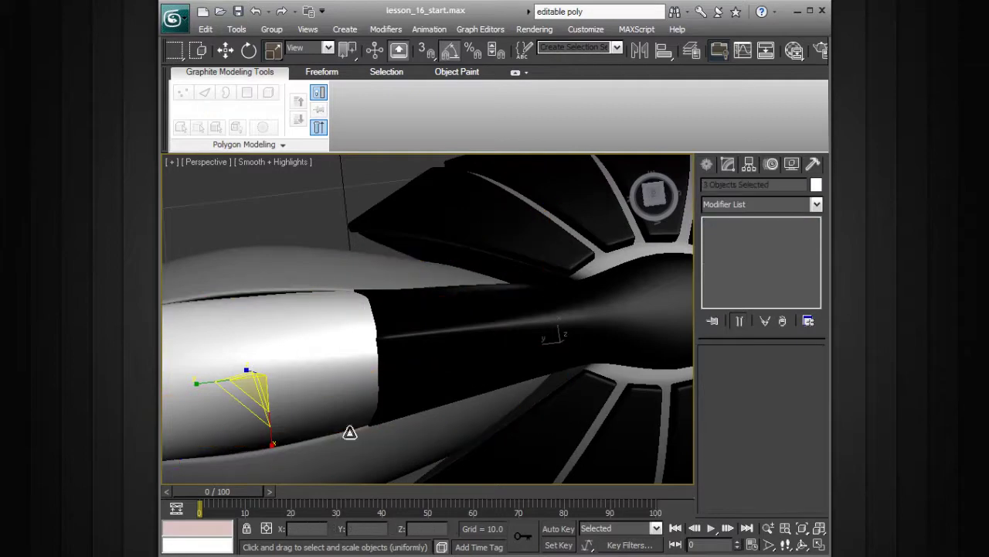
click(322, 445)
click(759, 249)
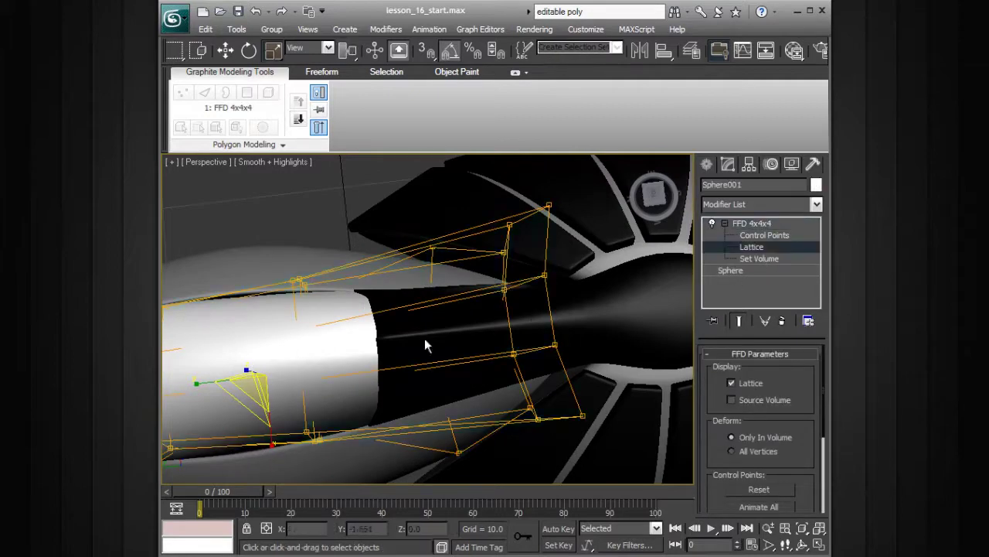
alt+middle_drag(363, 290, 333, 282)
alt+middle_drag(248, 488, 480, 368)
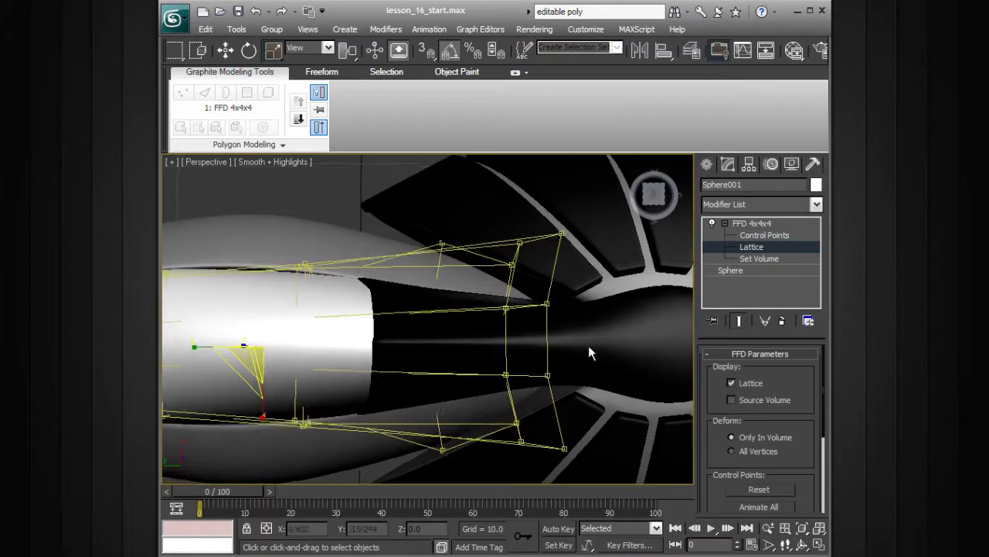
click(764, 235)
Select the opposite pair of side control points just behind the canopy's rear edge and scale them inward along X.
drag(269, 388, 269, 453)
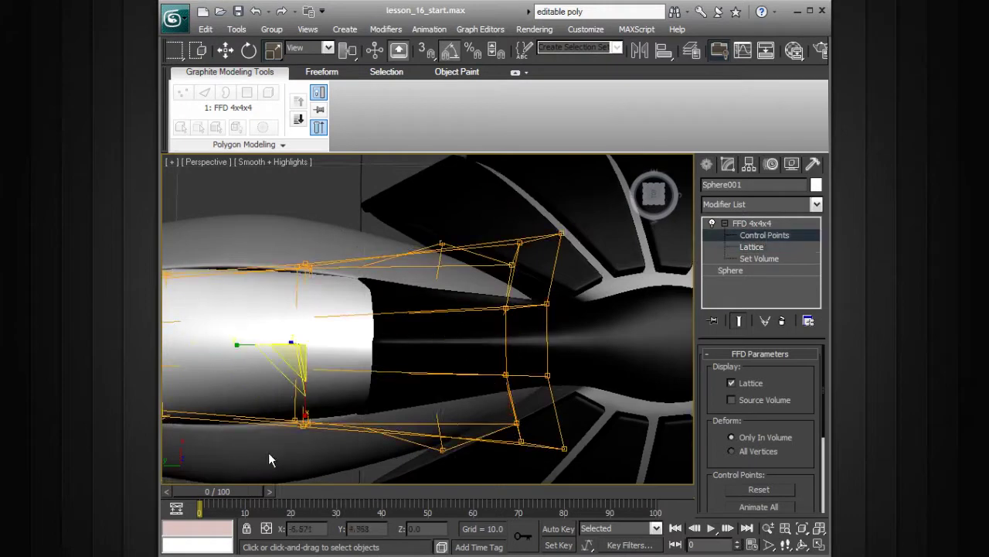
drag(304, 415, 306, 414)
click(439, 248)
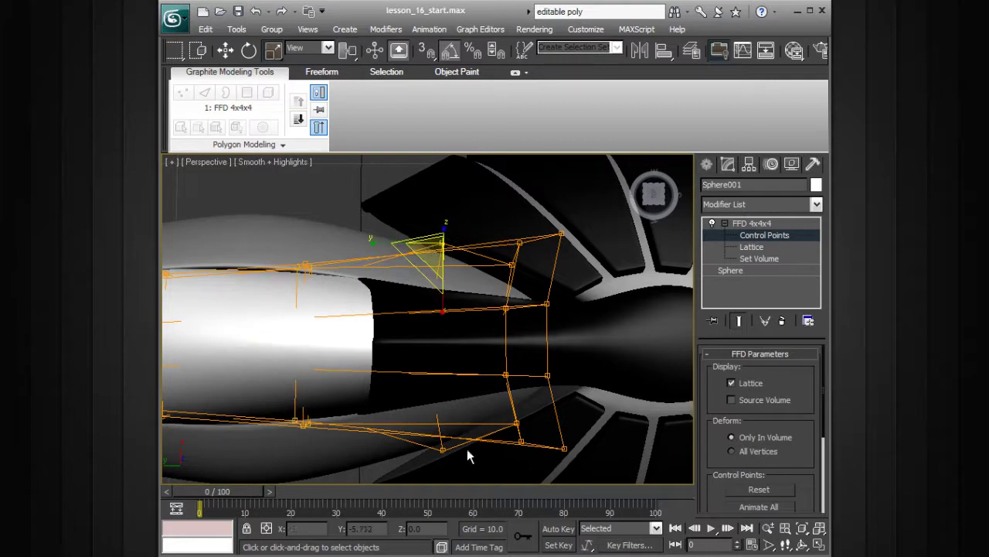
ctrl+drag(455, 443, 430, 462)
drag(440, 416, 442, 412)
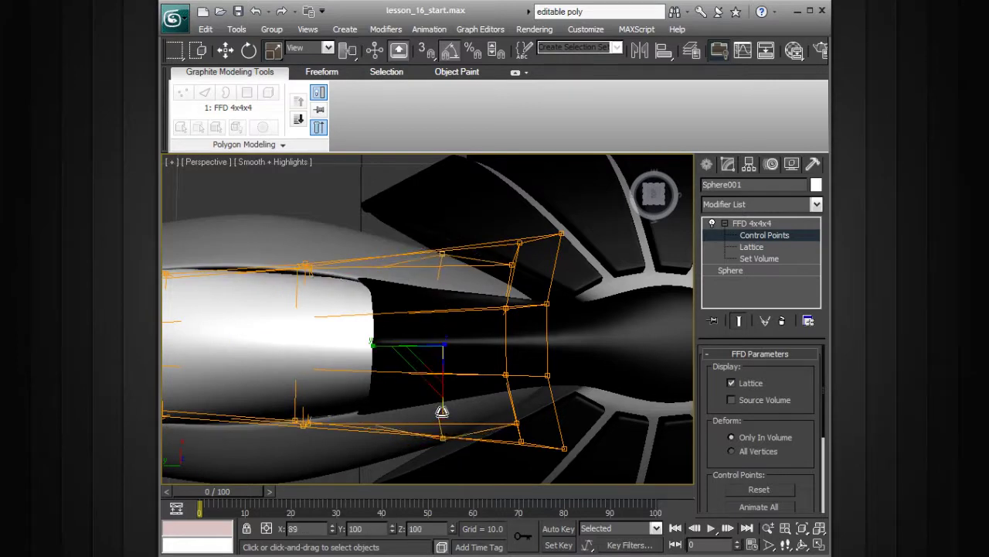
Scale the side control points of the row ahead outward along X to about 105 percent and finish control point editing.
drag(327, 238, 305, 415)
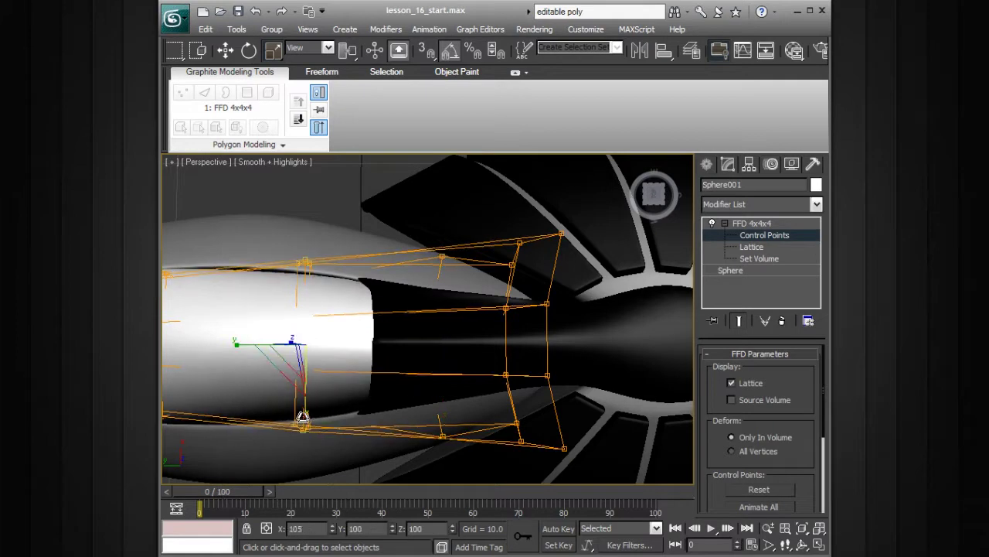
click(725, 223)
click(754, 225)
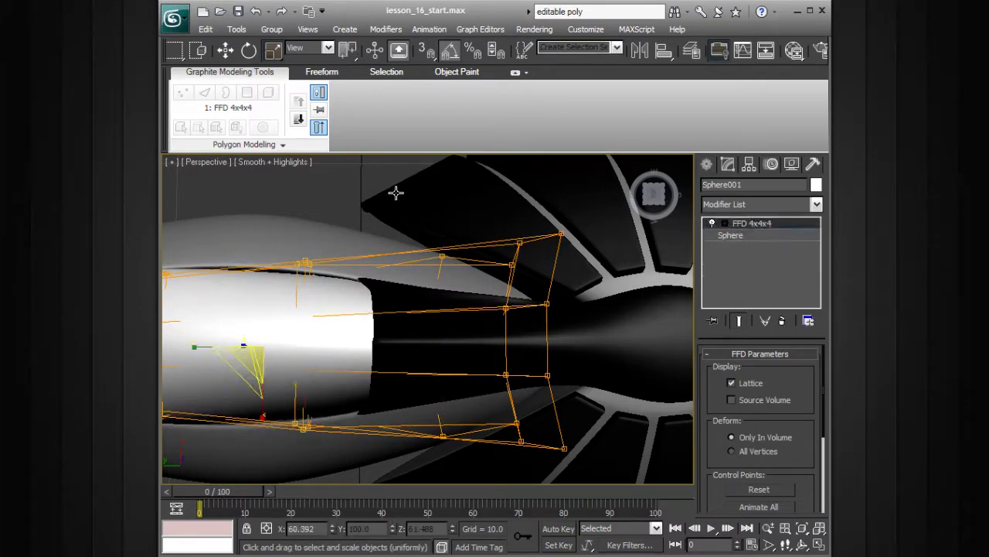
Deselect the canopy and examine the whole spaceship from the front and above.
click(382, 249)
alt+middle_drag(382, 249, 485, 309)
alt+middle_drag(438, 384, 503, 316)
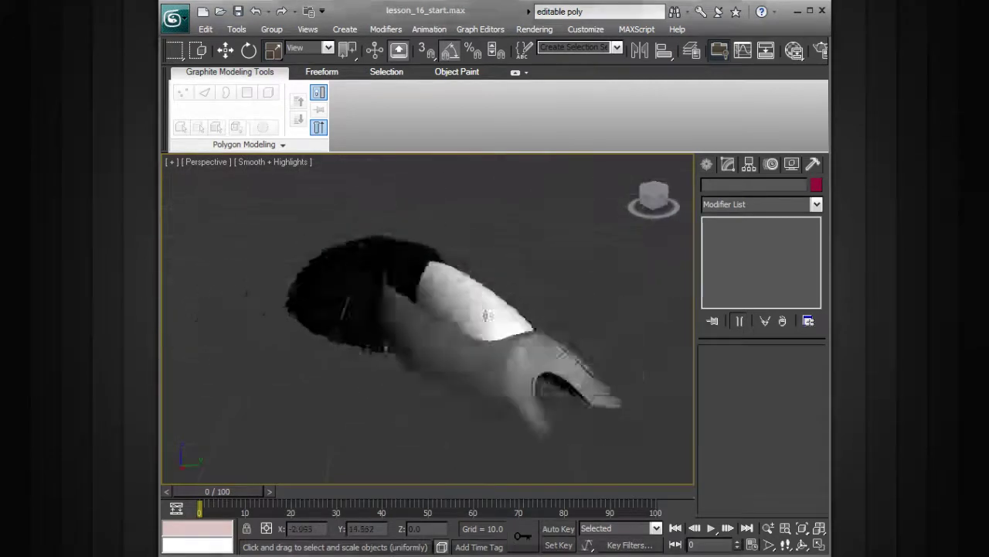